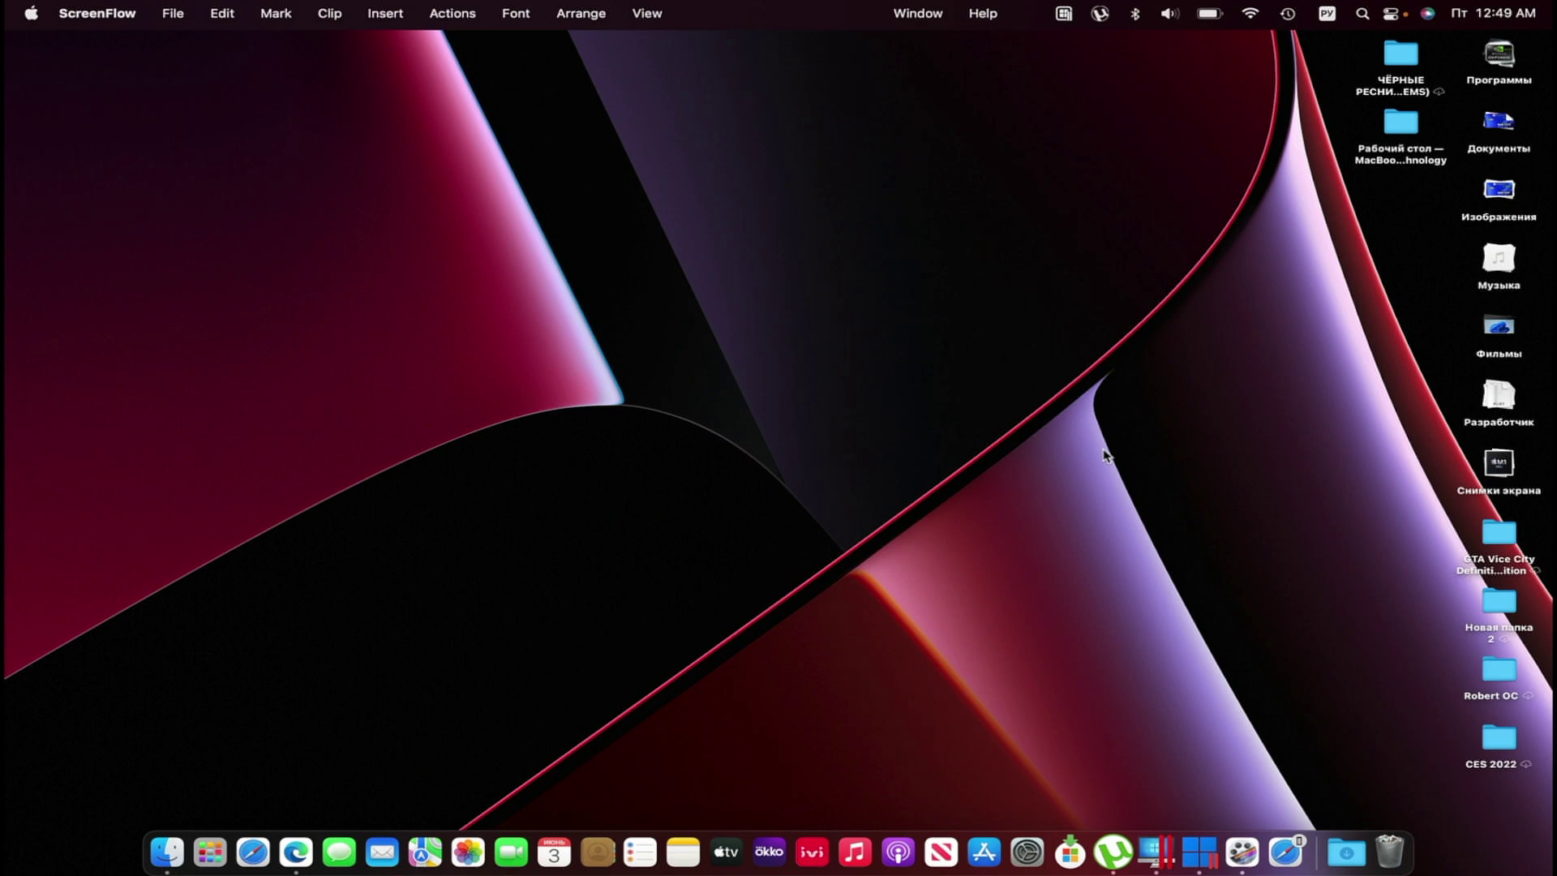
# Switch to the Windows 11 virtual machine desktop and view File Explorer's jump list.
pyautogui.hotkey('ctrl', 'Left')
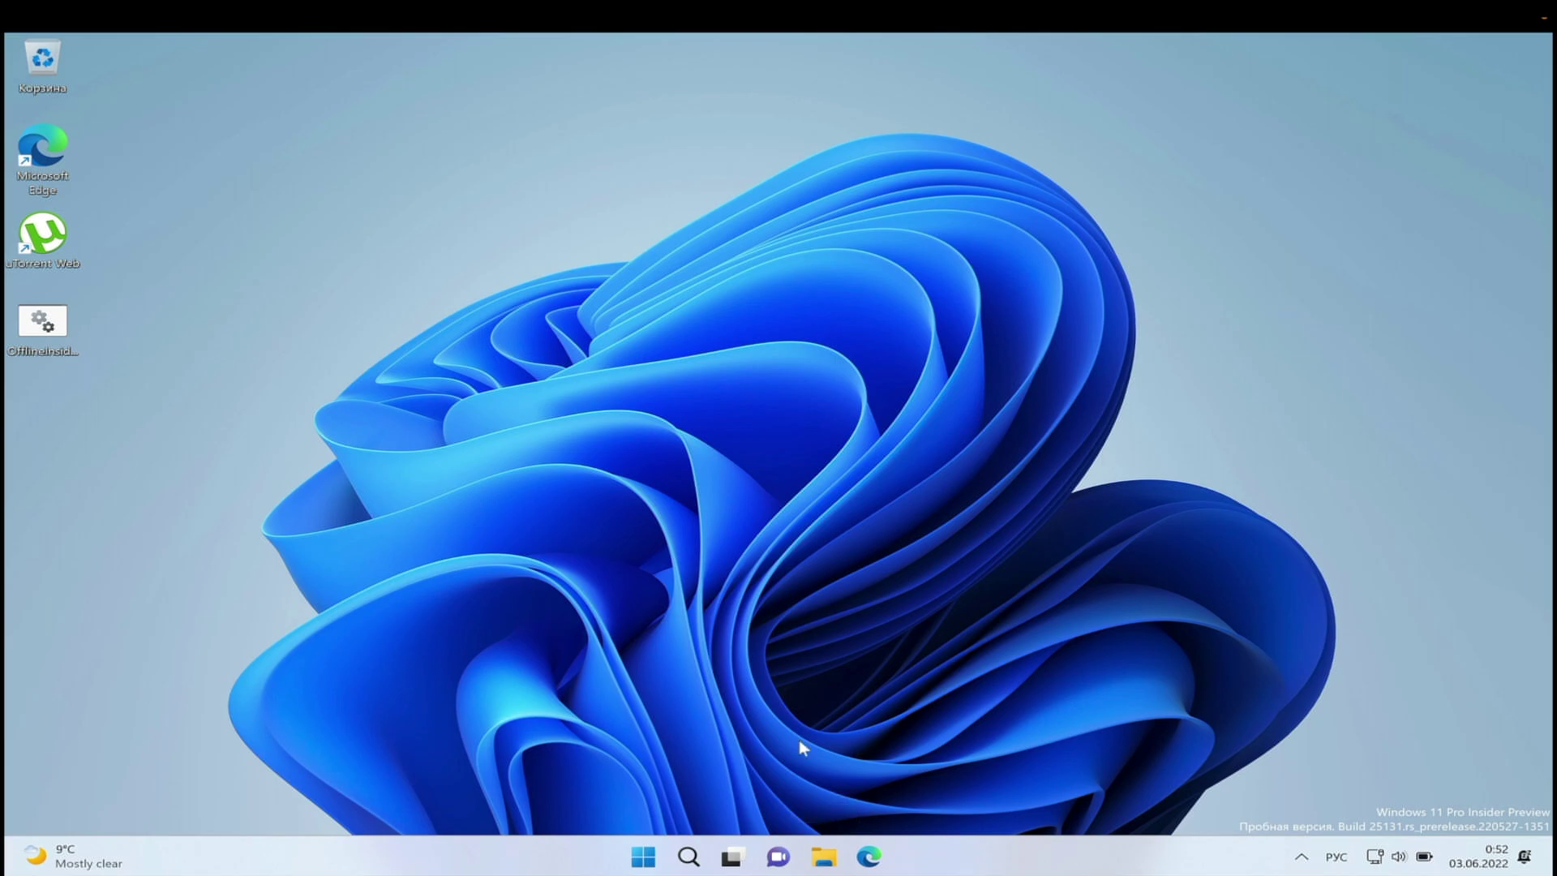
pyautogui.rightClick(824, 857)
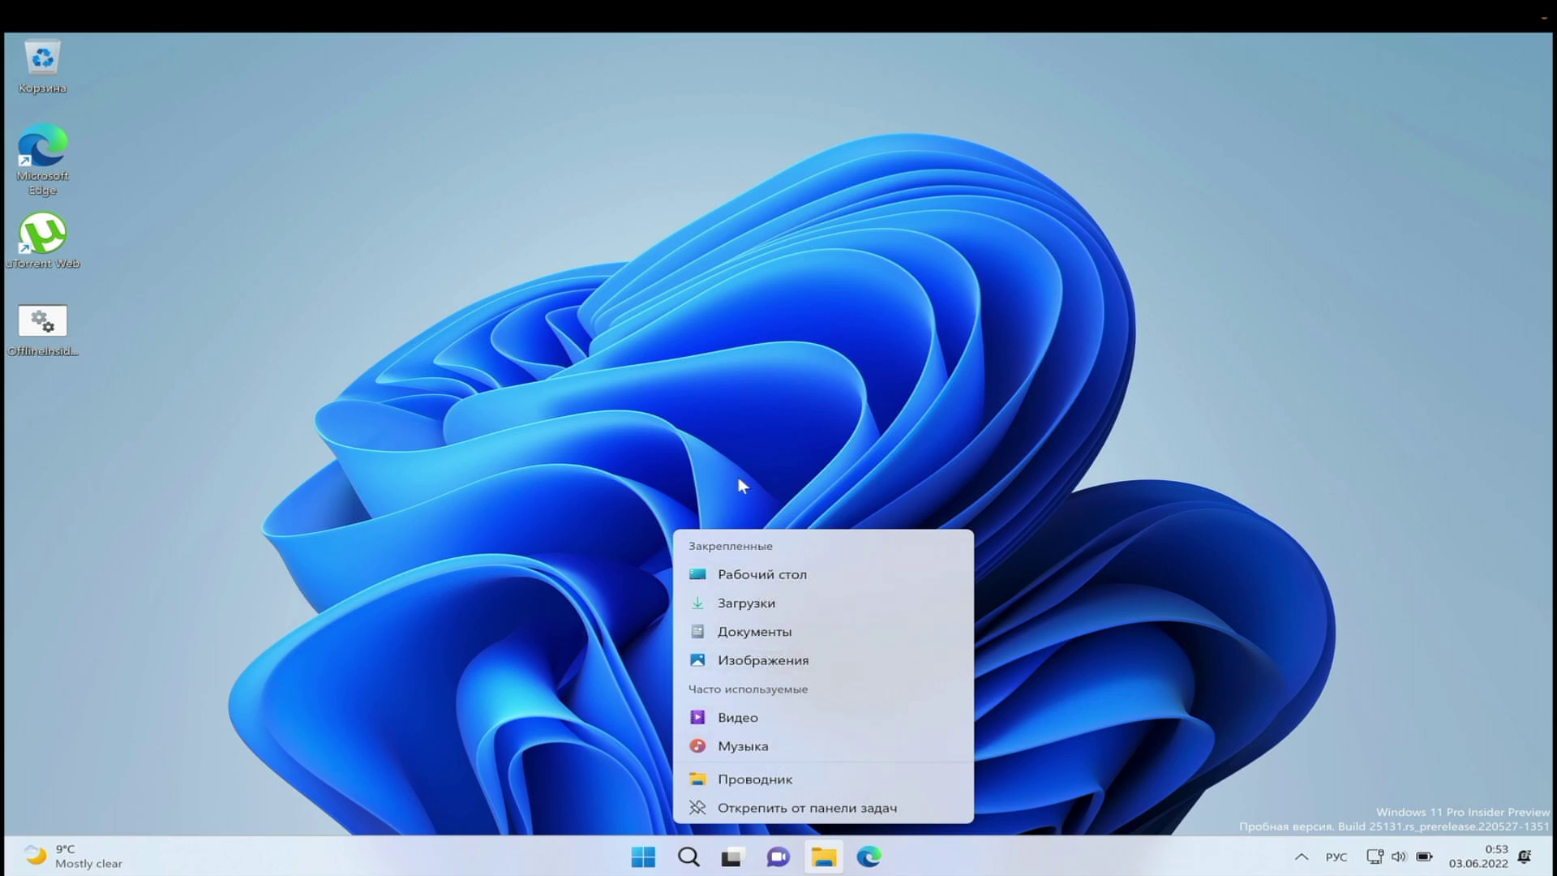
pyautogui.click(763, 421)
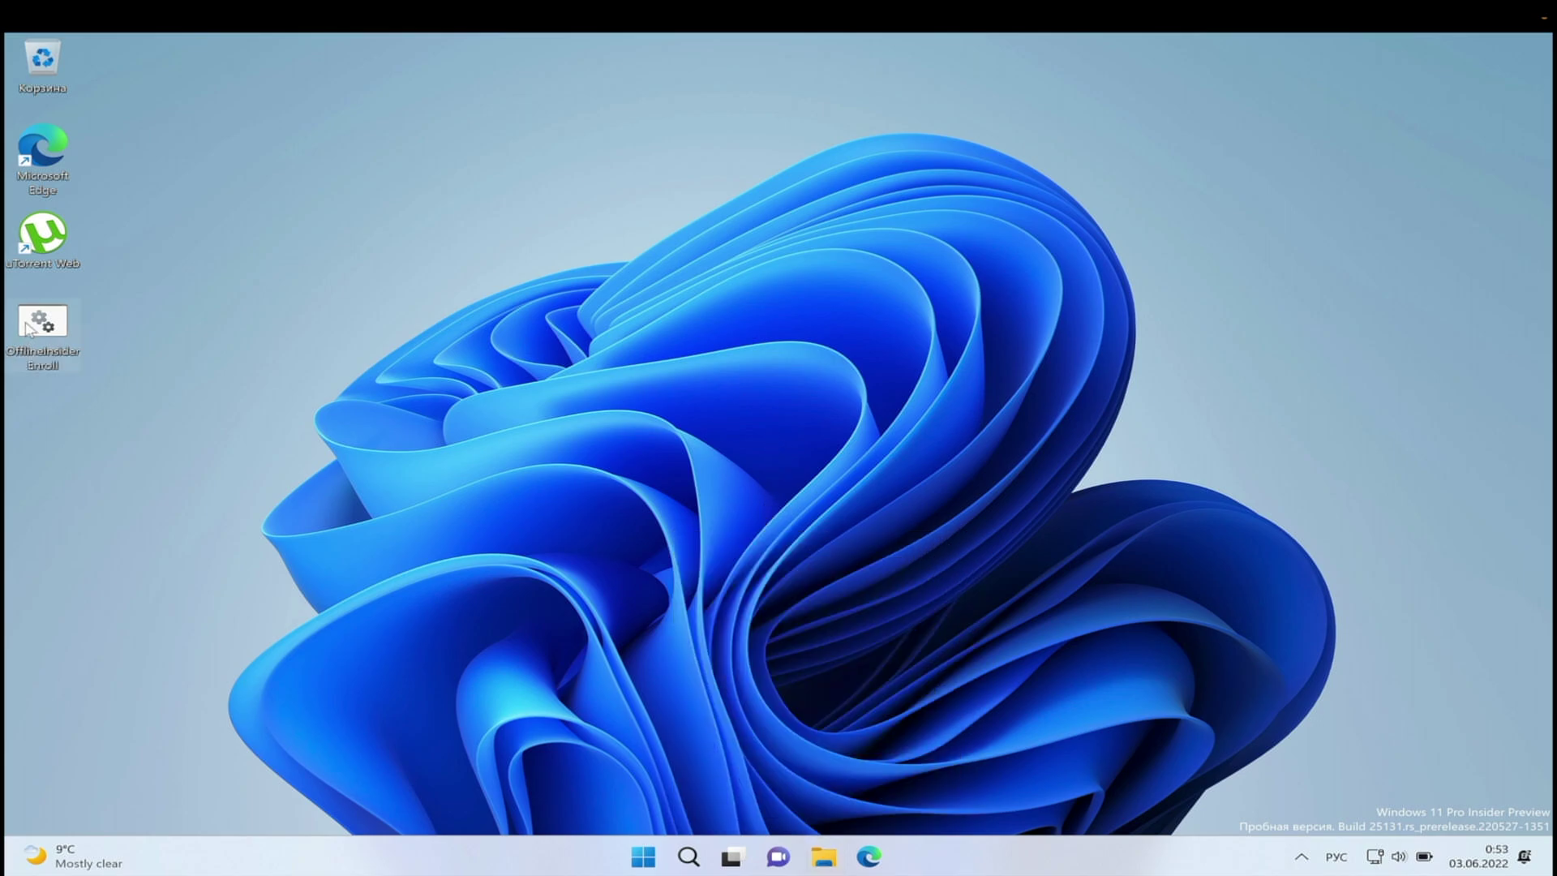
# Run the OfflineInsiderEnroll script from the desktop, allow it to make changes, and choose option 4 to stop receiving Insider Preview builds.
pyautogui.doubleClick(28, 327)
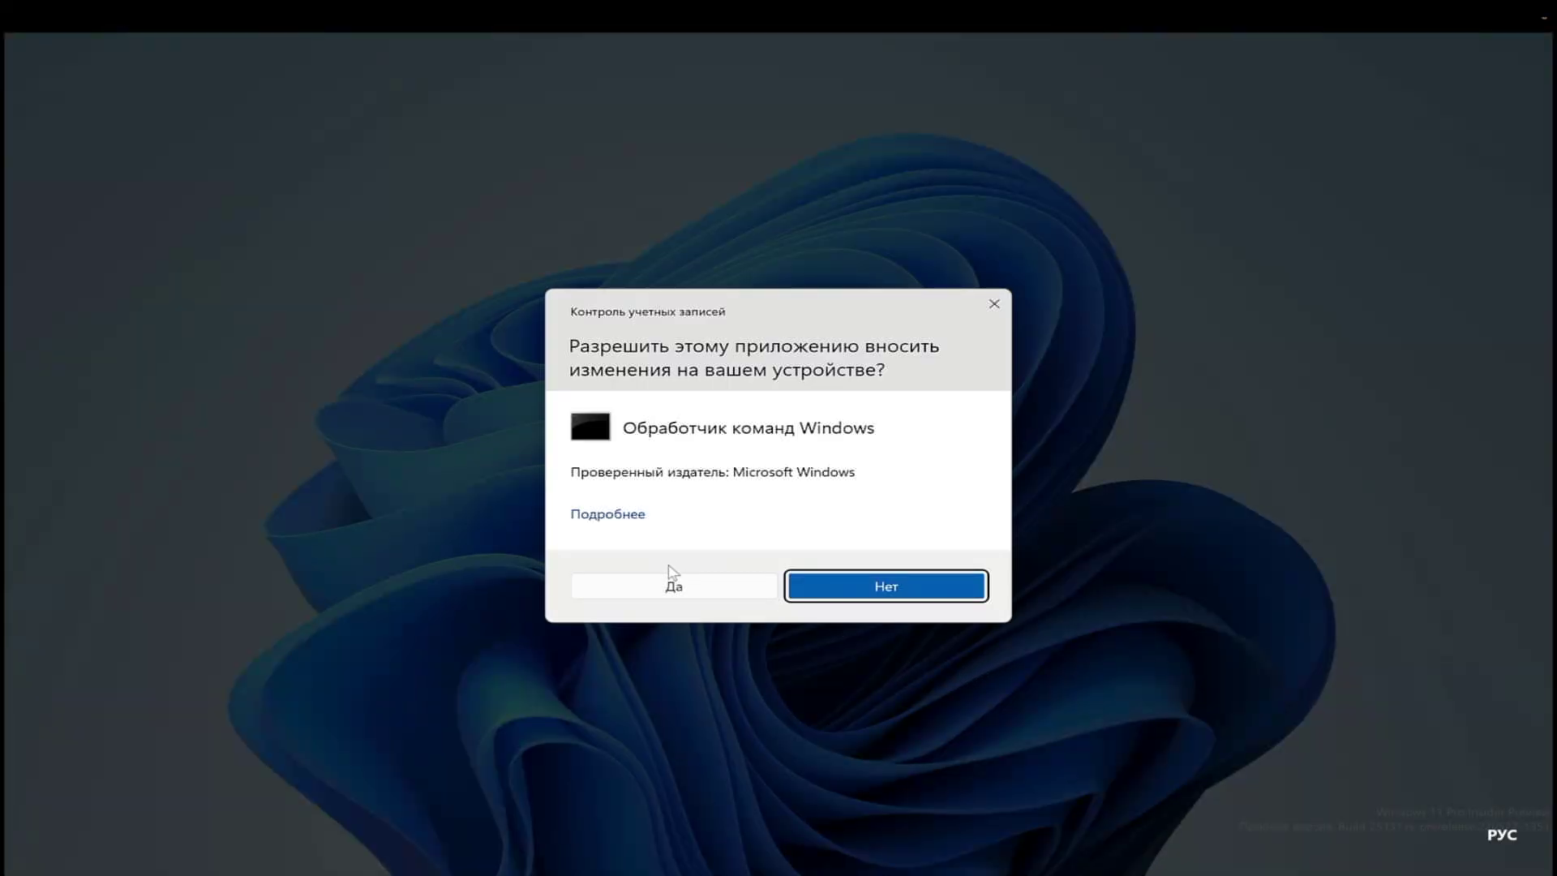
pyautogui.click(682, 594)
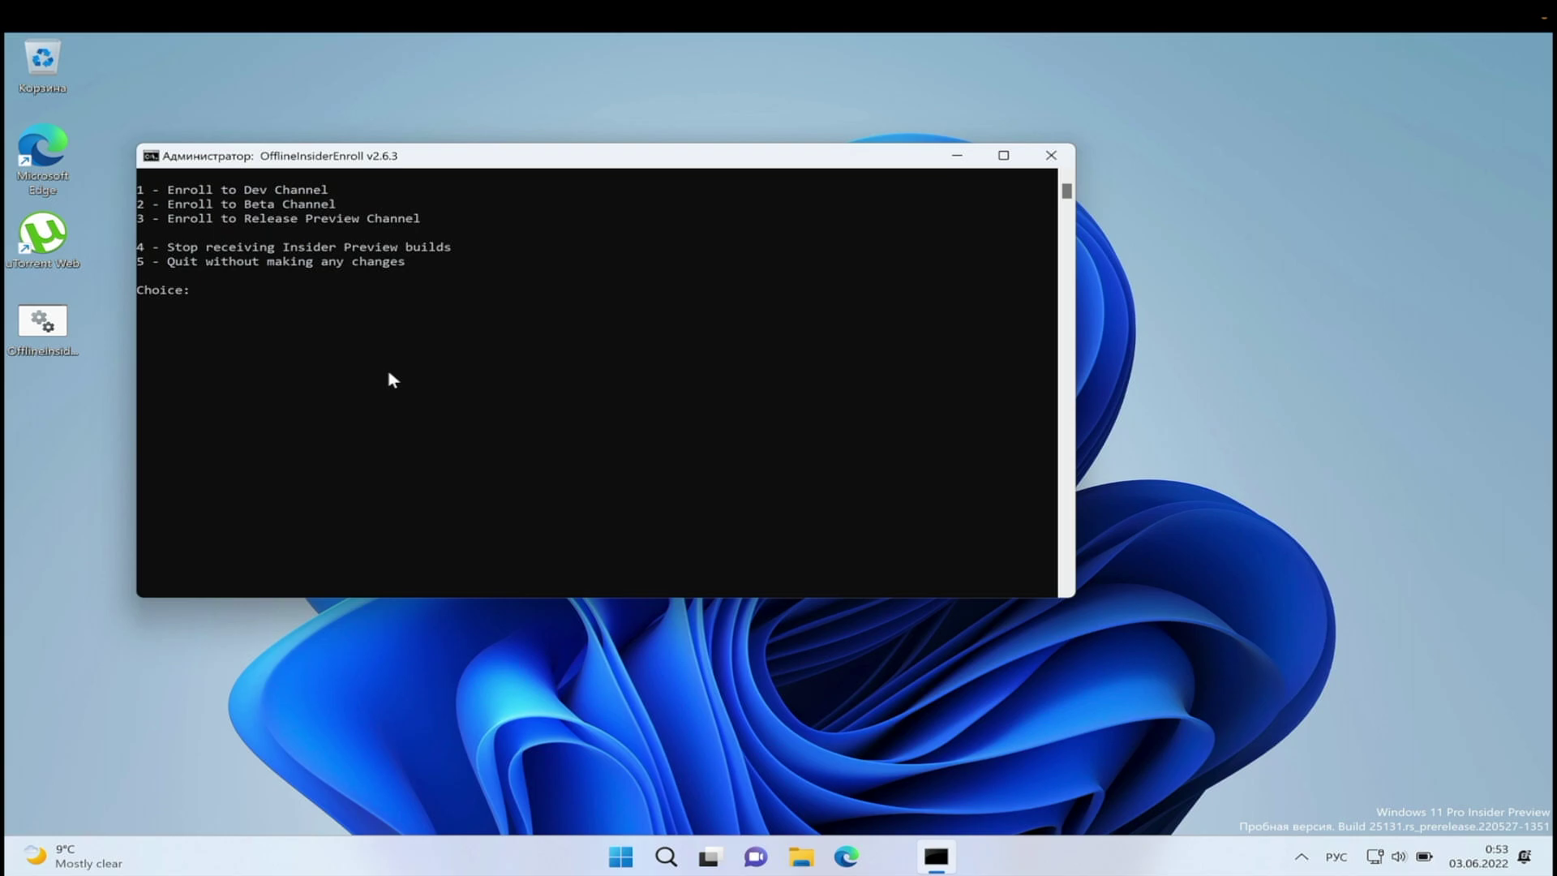
pyautogui.write('4')
pyautogui.press('Return')
# Decline the PC reboot offered by the OfflineInsiderEnroll script.
pyautogui.hotkey('alt', 'shift')
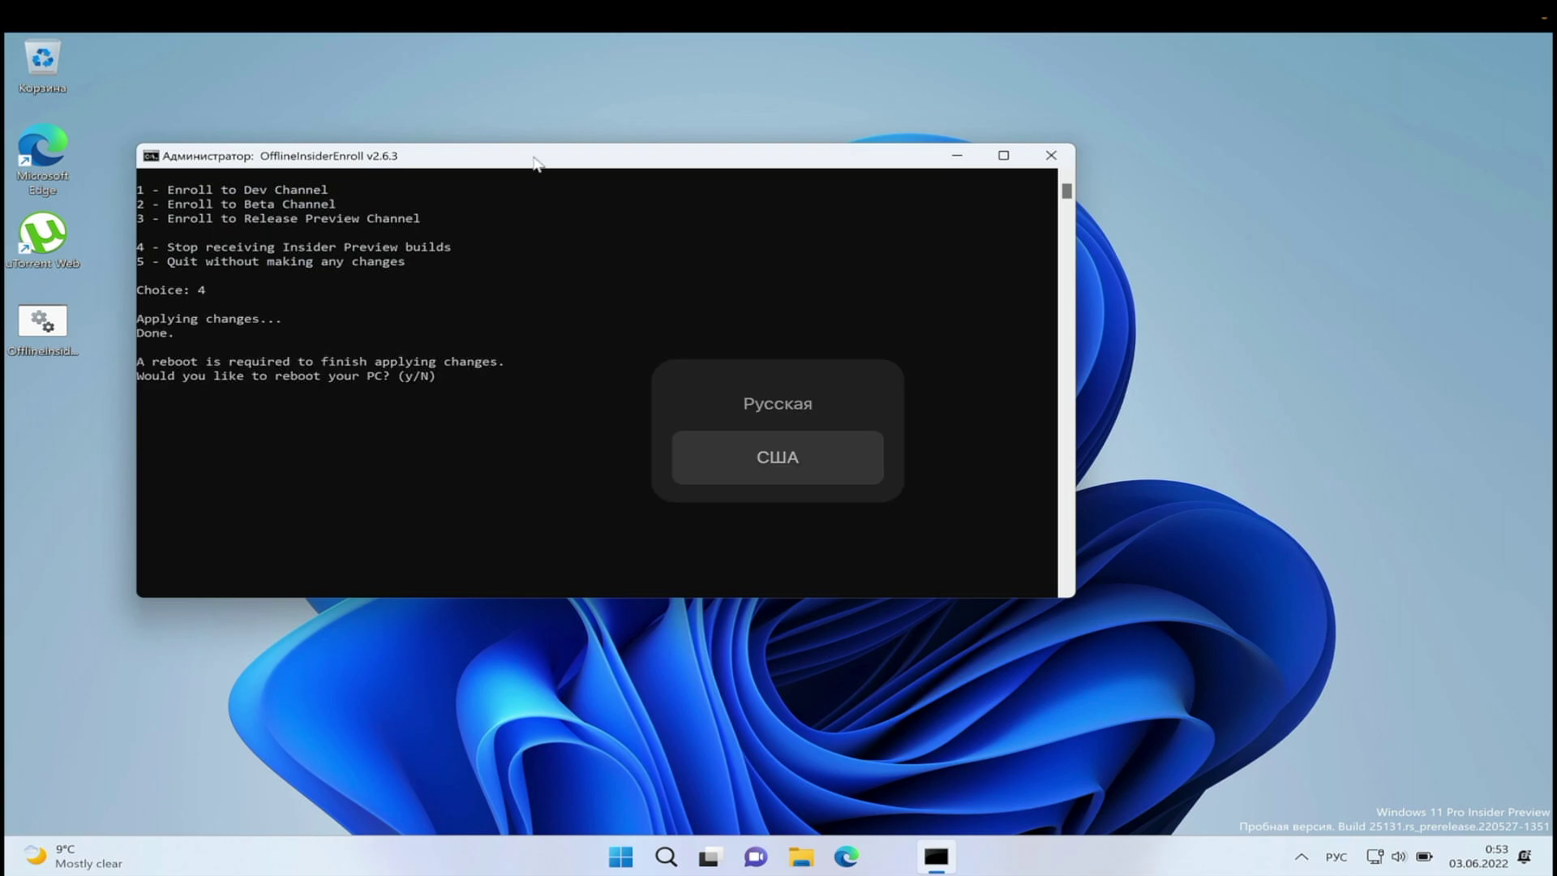
pyautogui.write('т')
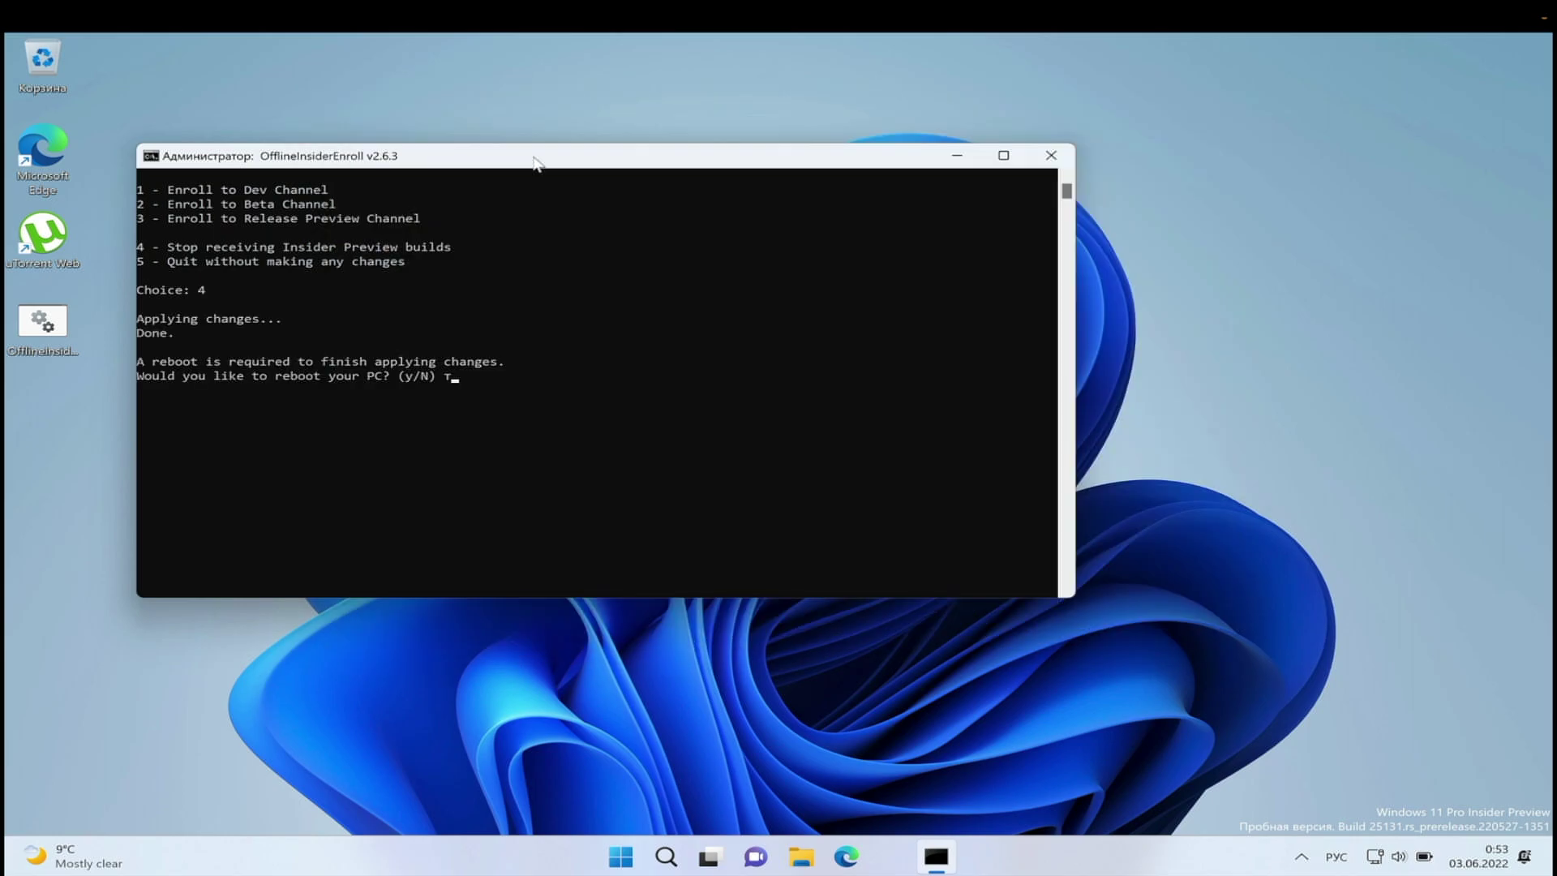
pyautogui.hotkey('alt', 'shift')
pyautogui.press('Return')
# Check the Windows Insider Program page under Windows Update in Settings and close Settings.
pyautogui.press('super')
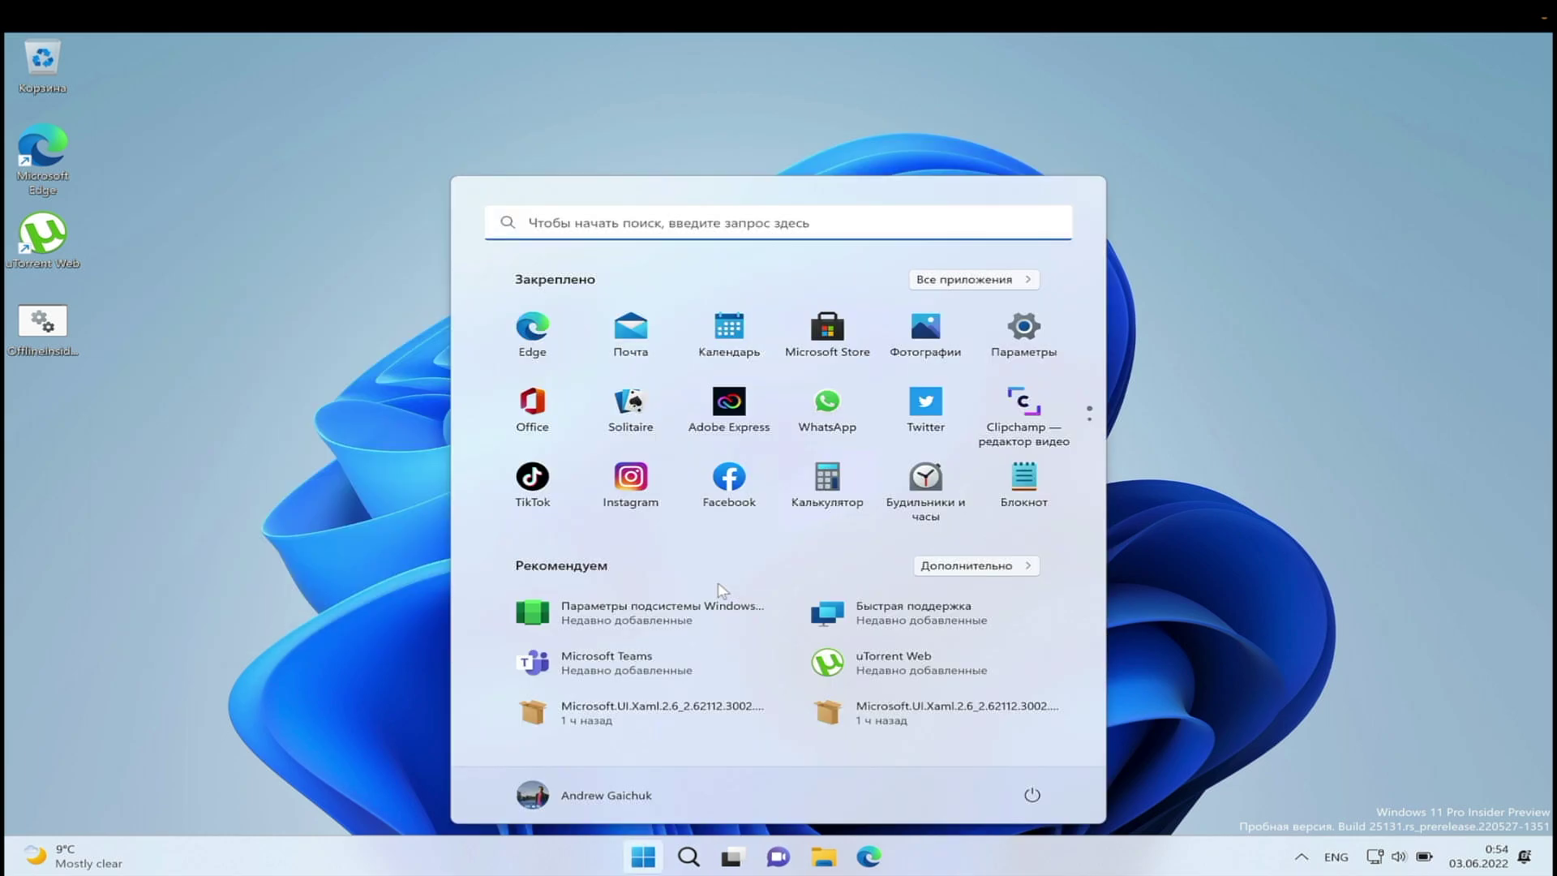
pyautogui.click(1006, 341)
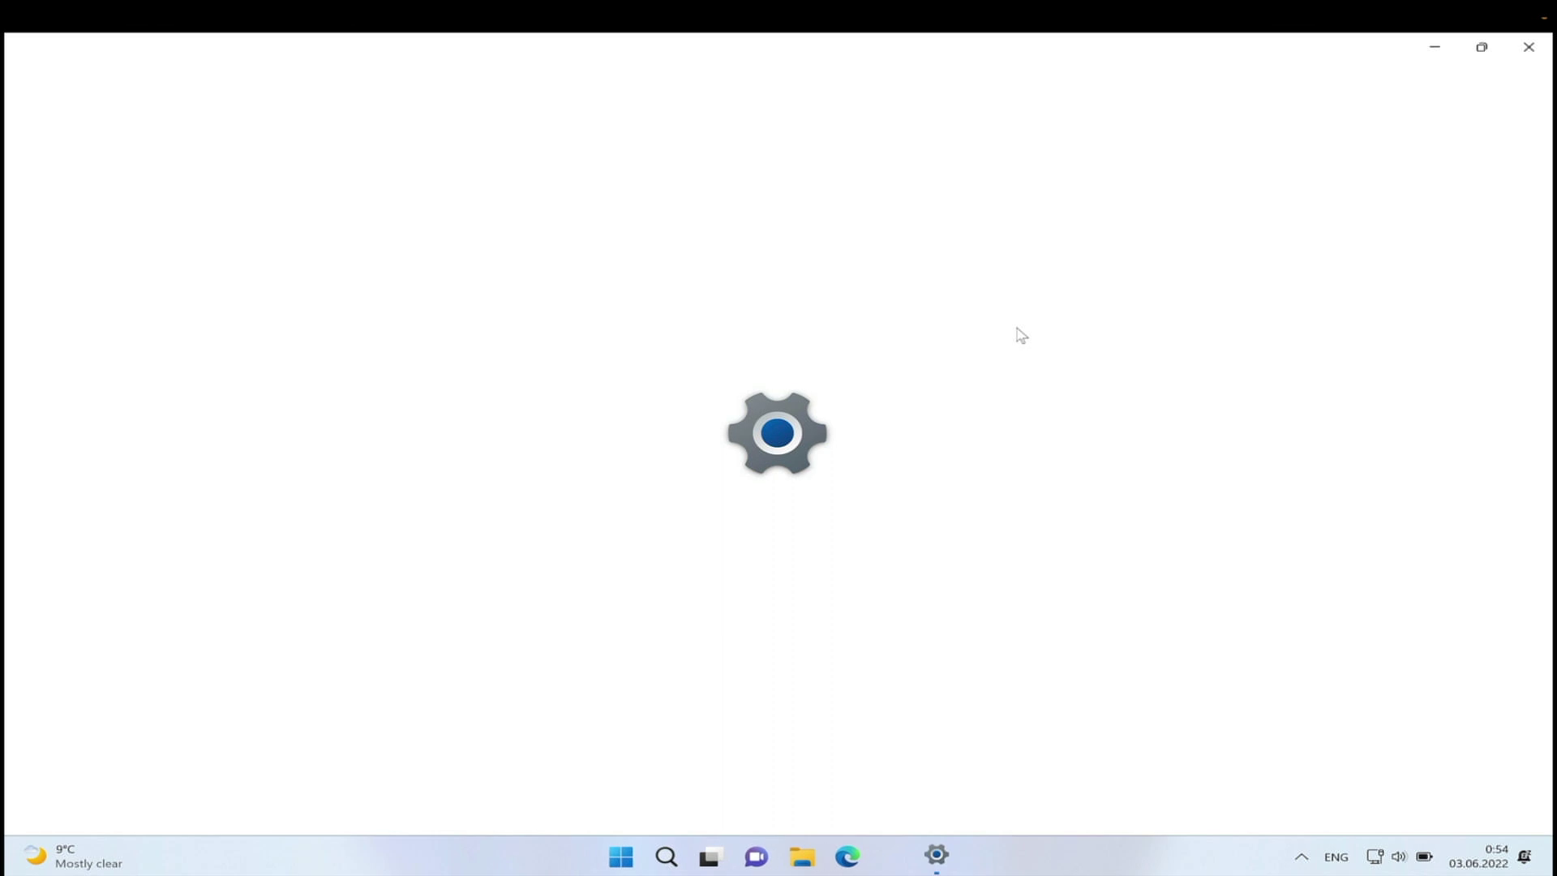
pyautogui.click(130, 591)
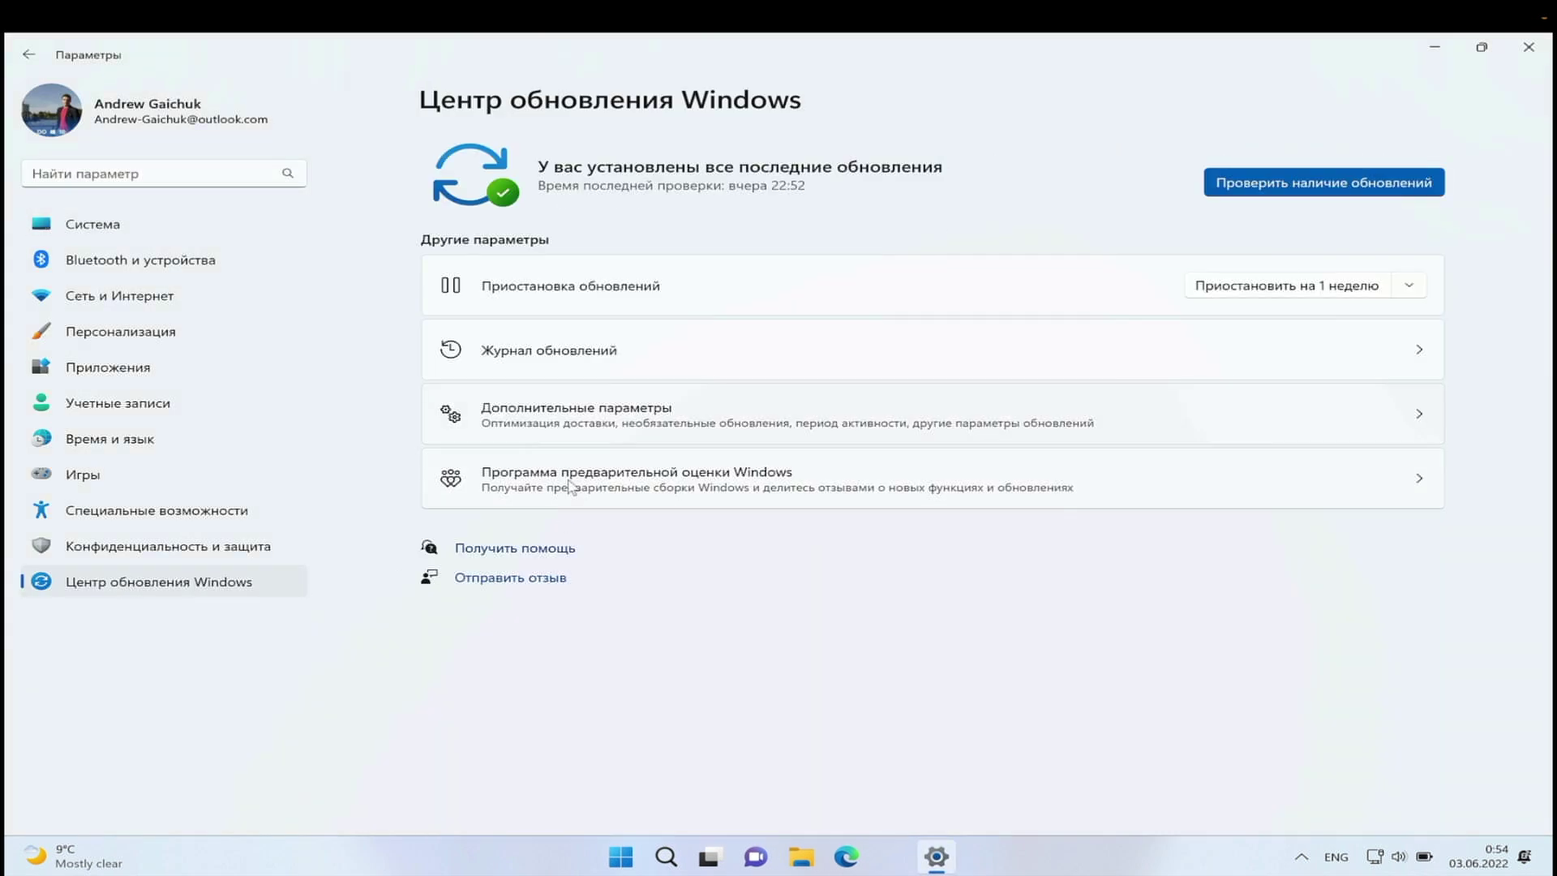
pyautogui.click(611, 492)
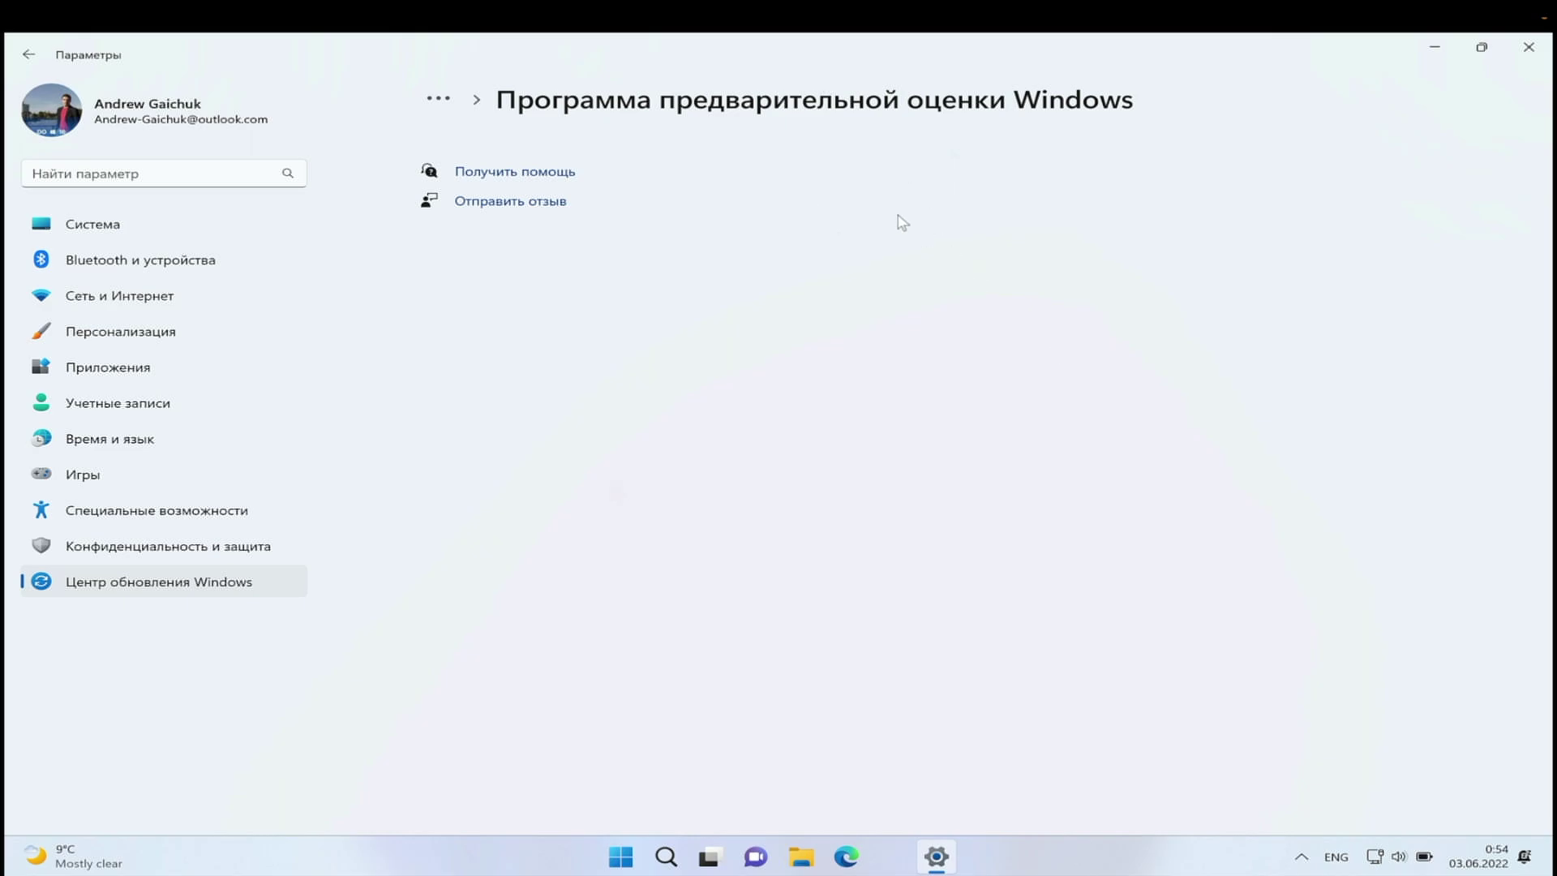
pyautogui.click(1529, 46)
# Run the OfflineInsiderEnroll script as administrator and choose option 5 to quit without making any changes.
pyautogui.rightClick(45, 326)
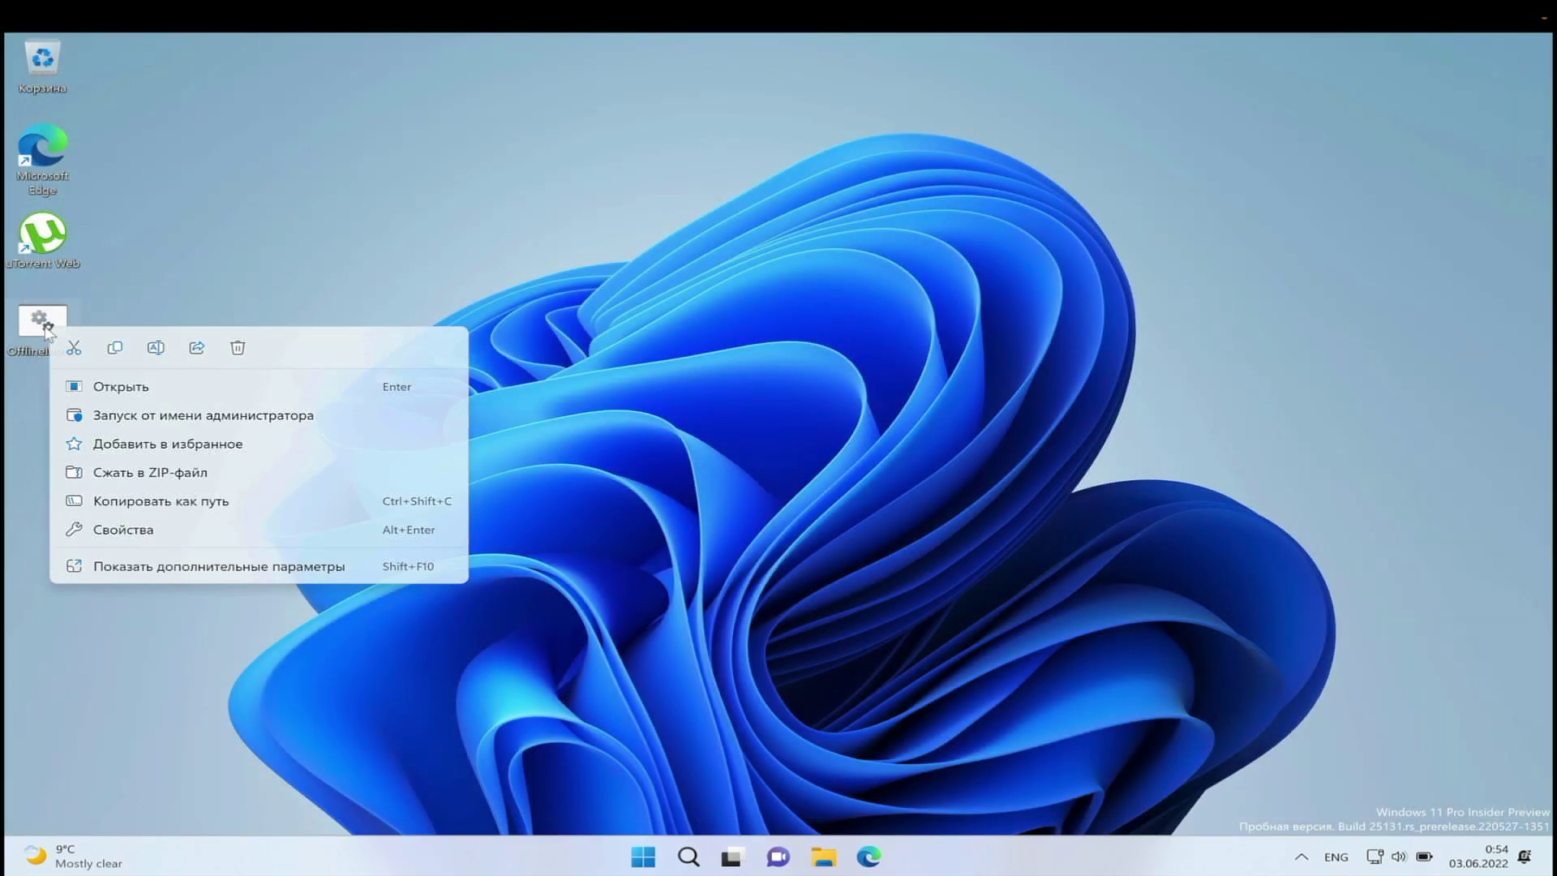
pyautogui.click(132, 415)
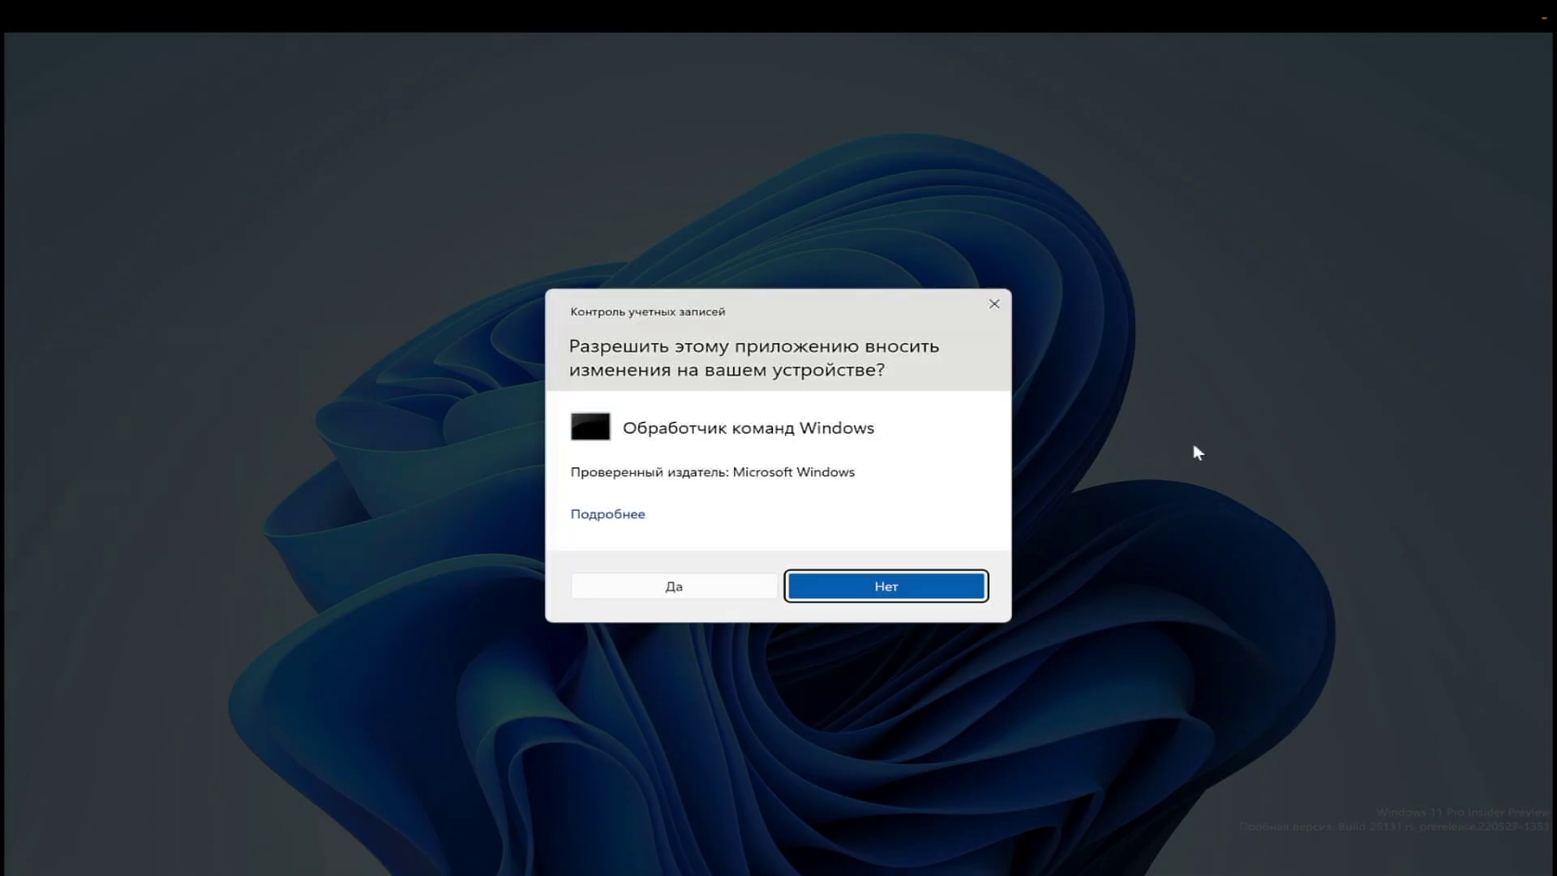
pyautogui.click(682, 588)
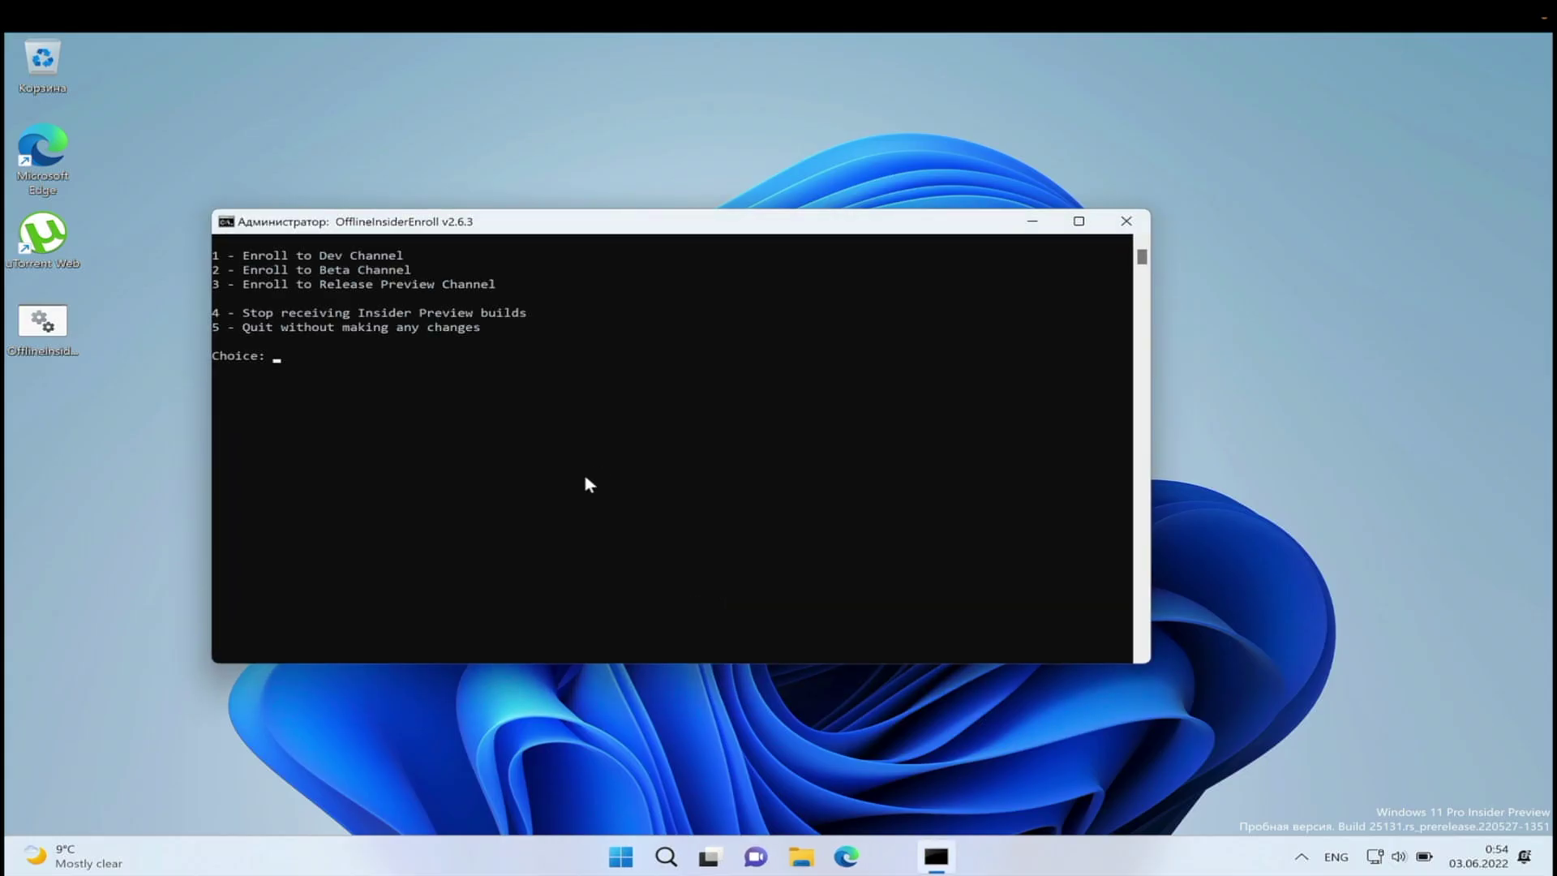
pyautogui.write('5')
pyautogui.press('Return')
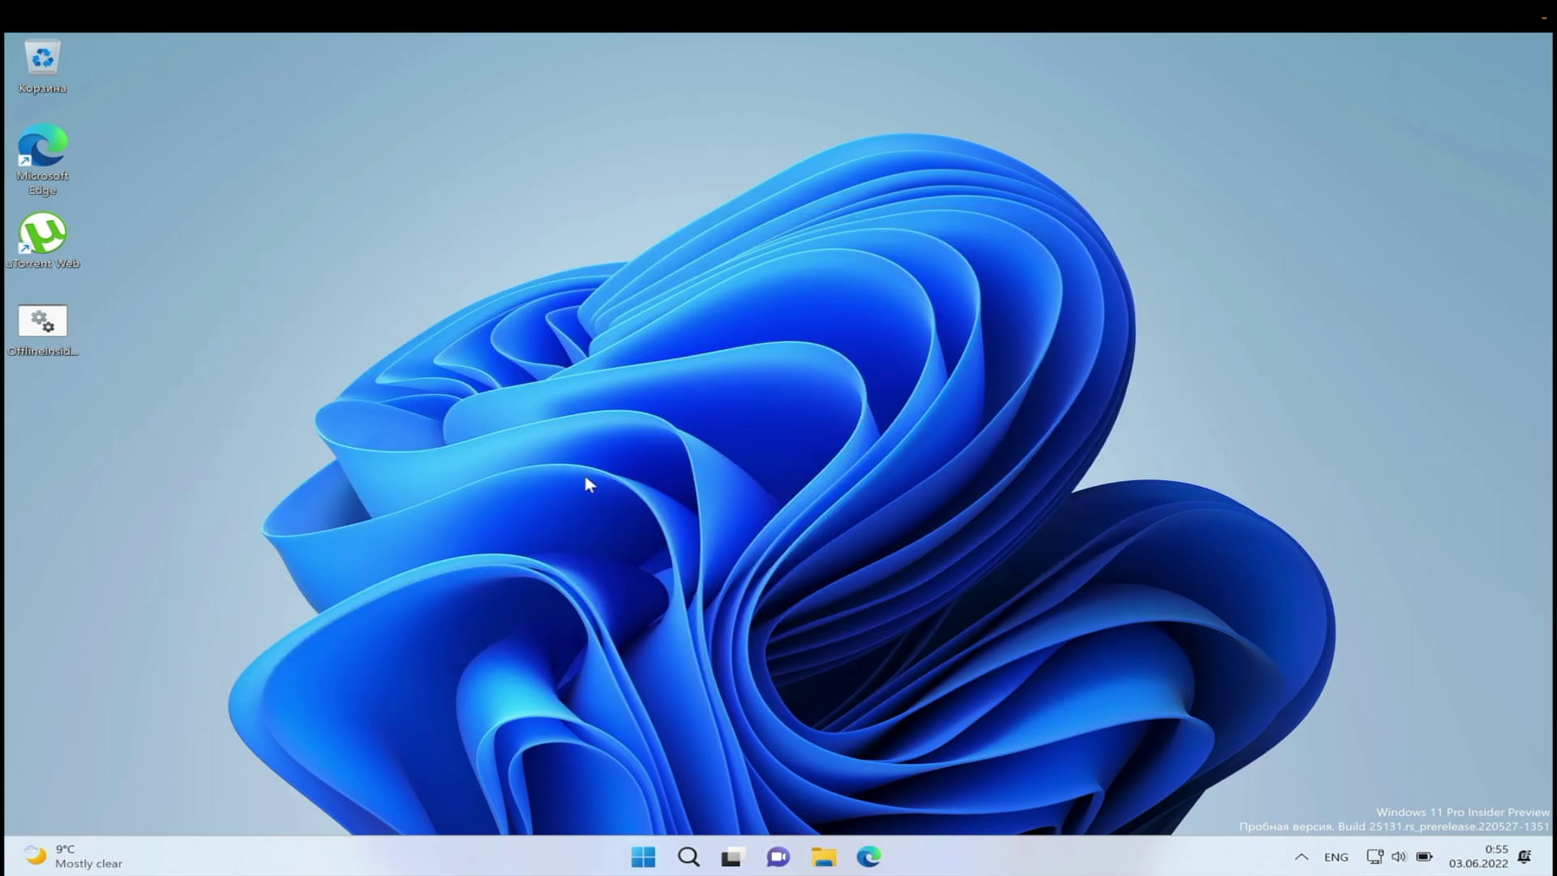
# Open the Recycle Bin, go to This PC in the same window, and view File Explorer's jump list.
pyautogui.click(634, 864)
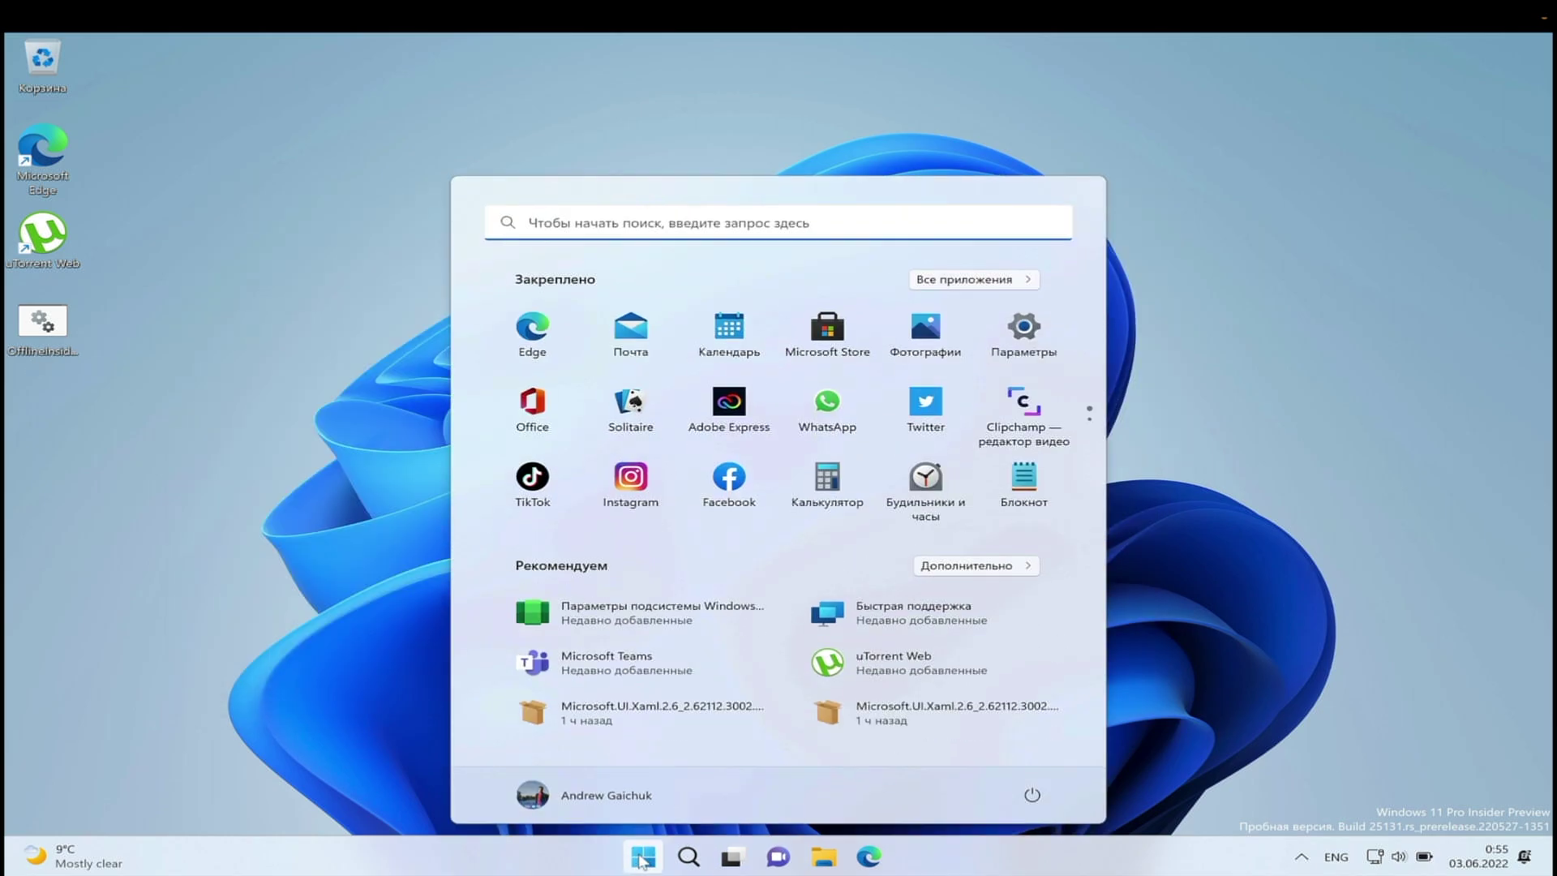
pyautogui.click(630, 866)
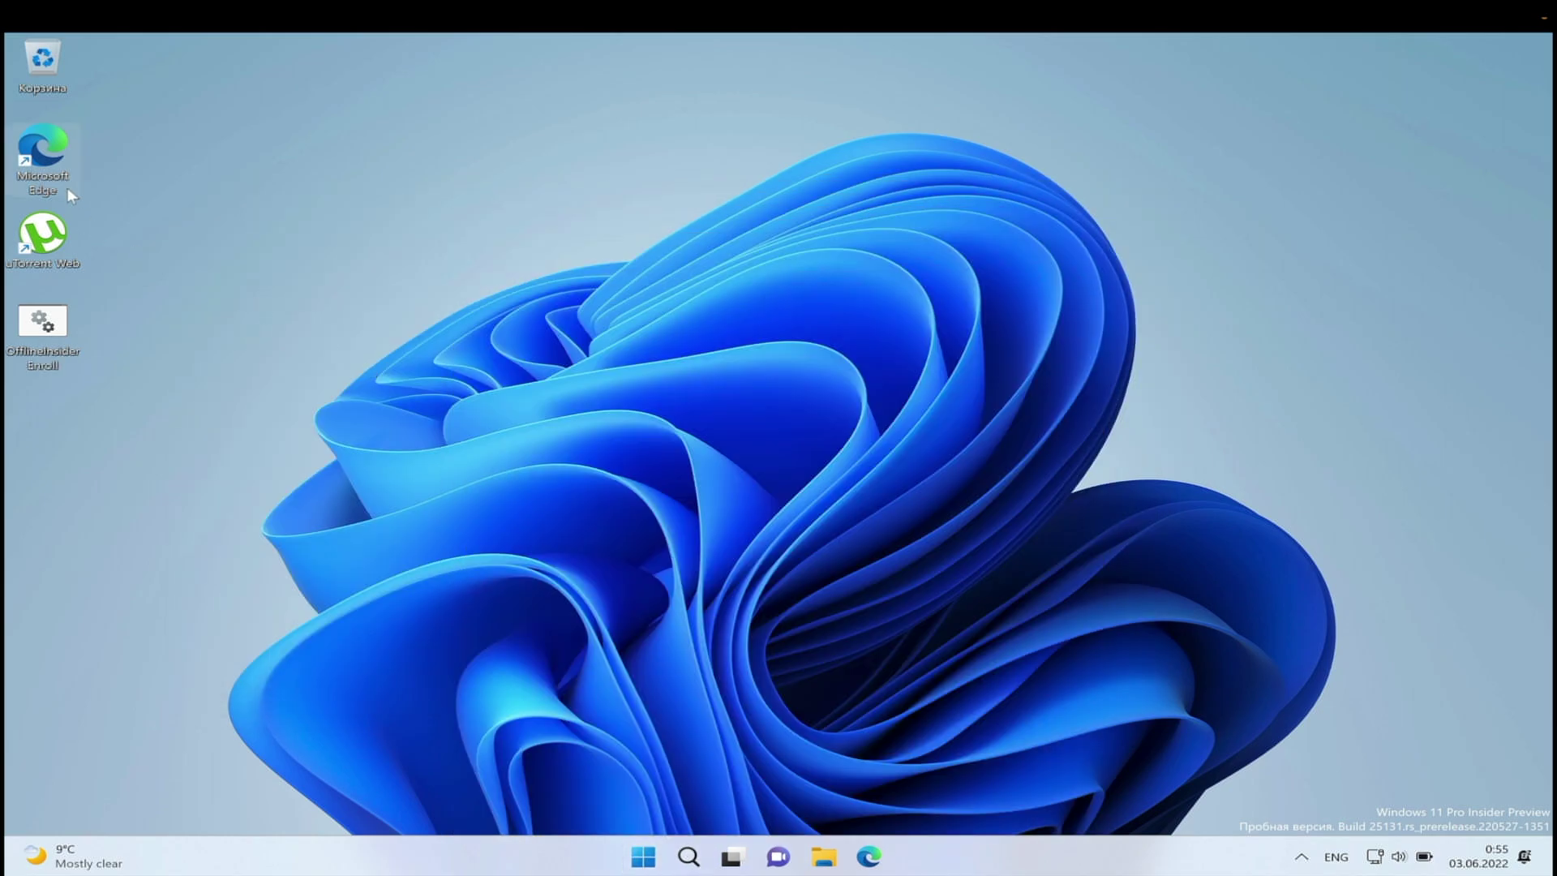
pyautogui.doubleClick(47, 99)
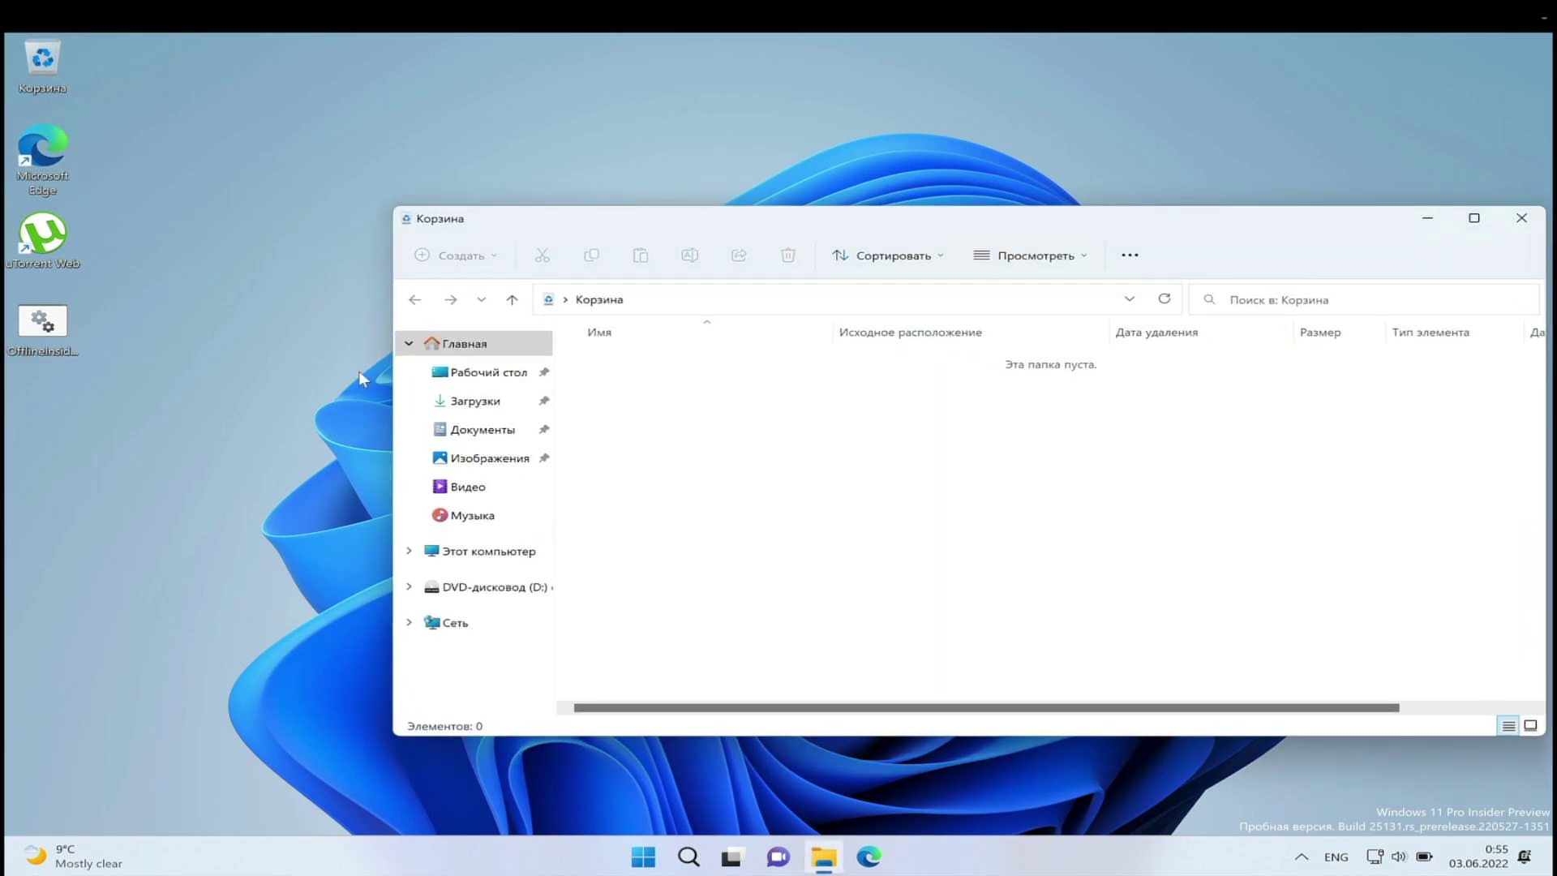
pyautogui.click(486, 551)
pyautogui.press('super+alt+1')
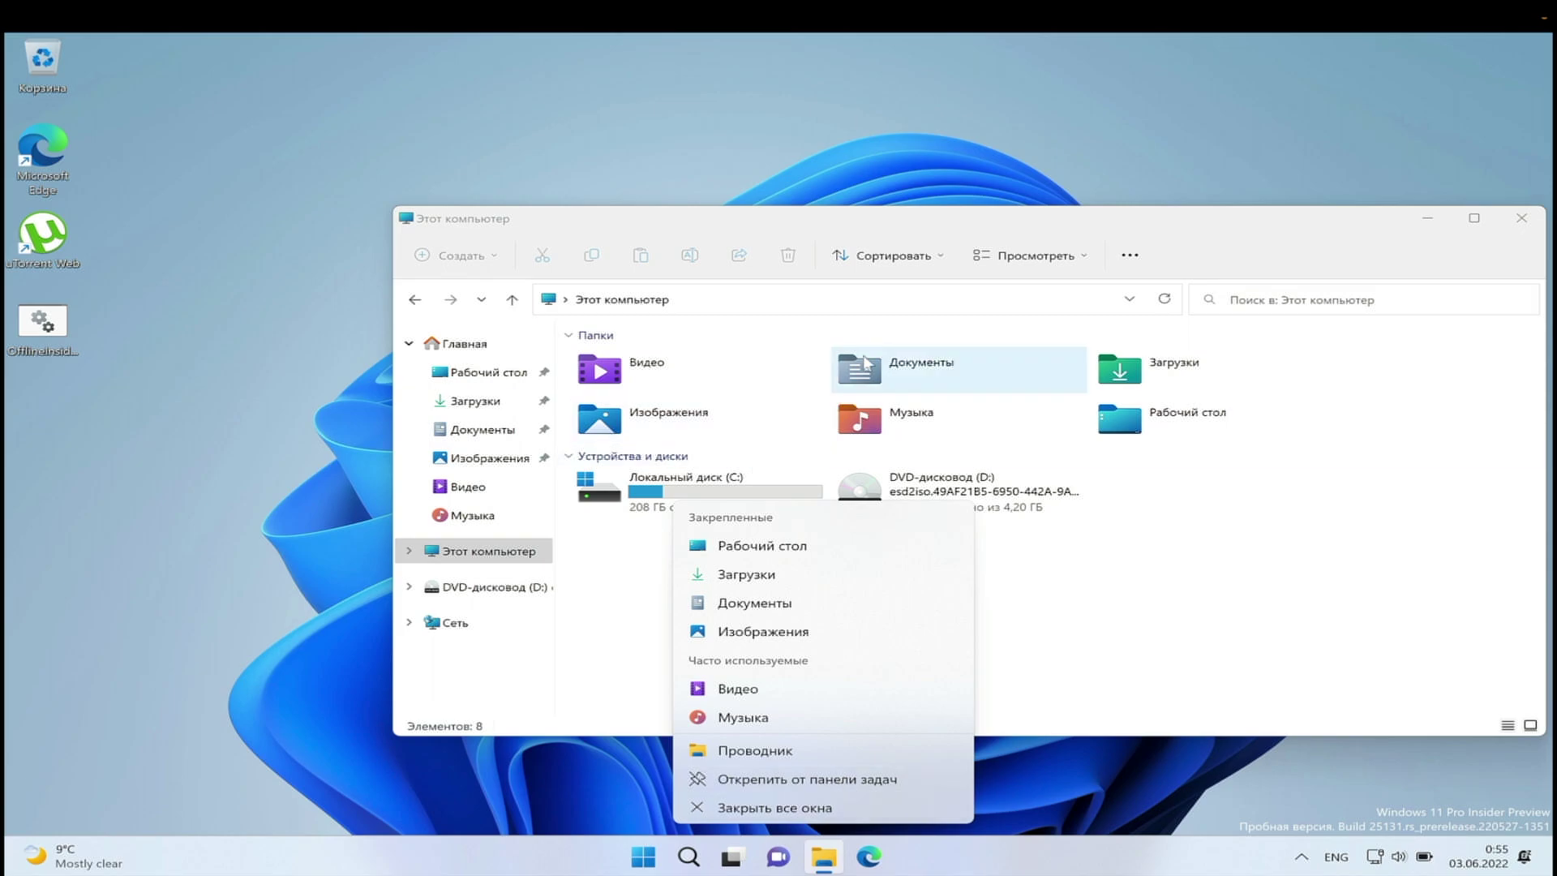
pyautogui.click(785, 221)
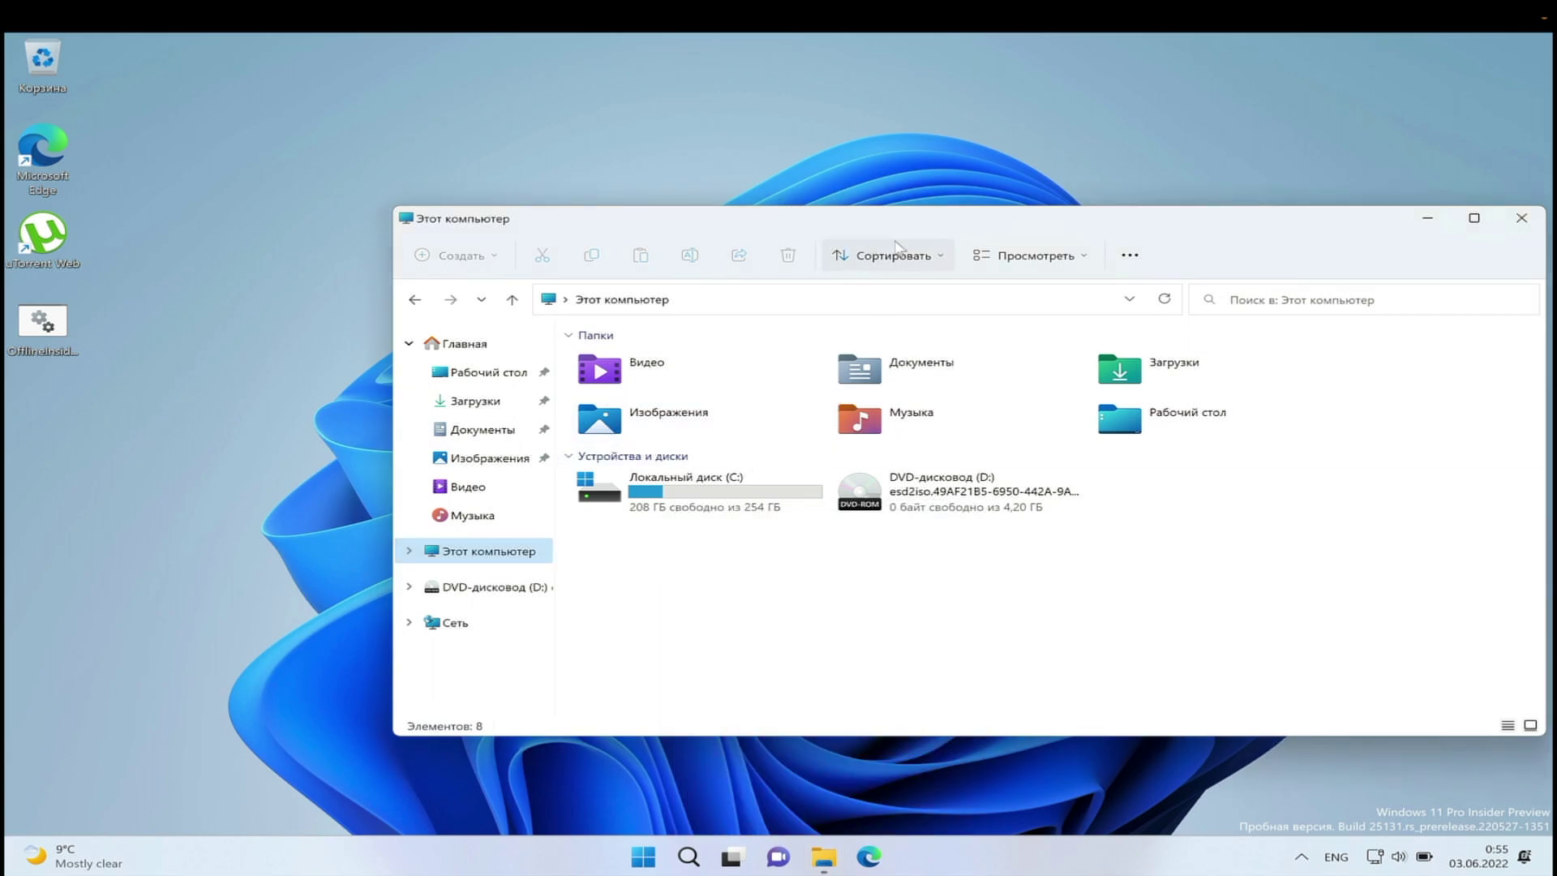
# Snap the This PC window to the right of the screen and a new Microsoft Edge window beside it, and close Edge.
pyautogui.moveTo(886, 222); pyautogui.dragTo(1068, 260)
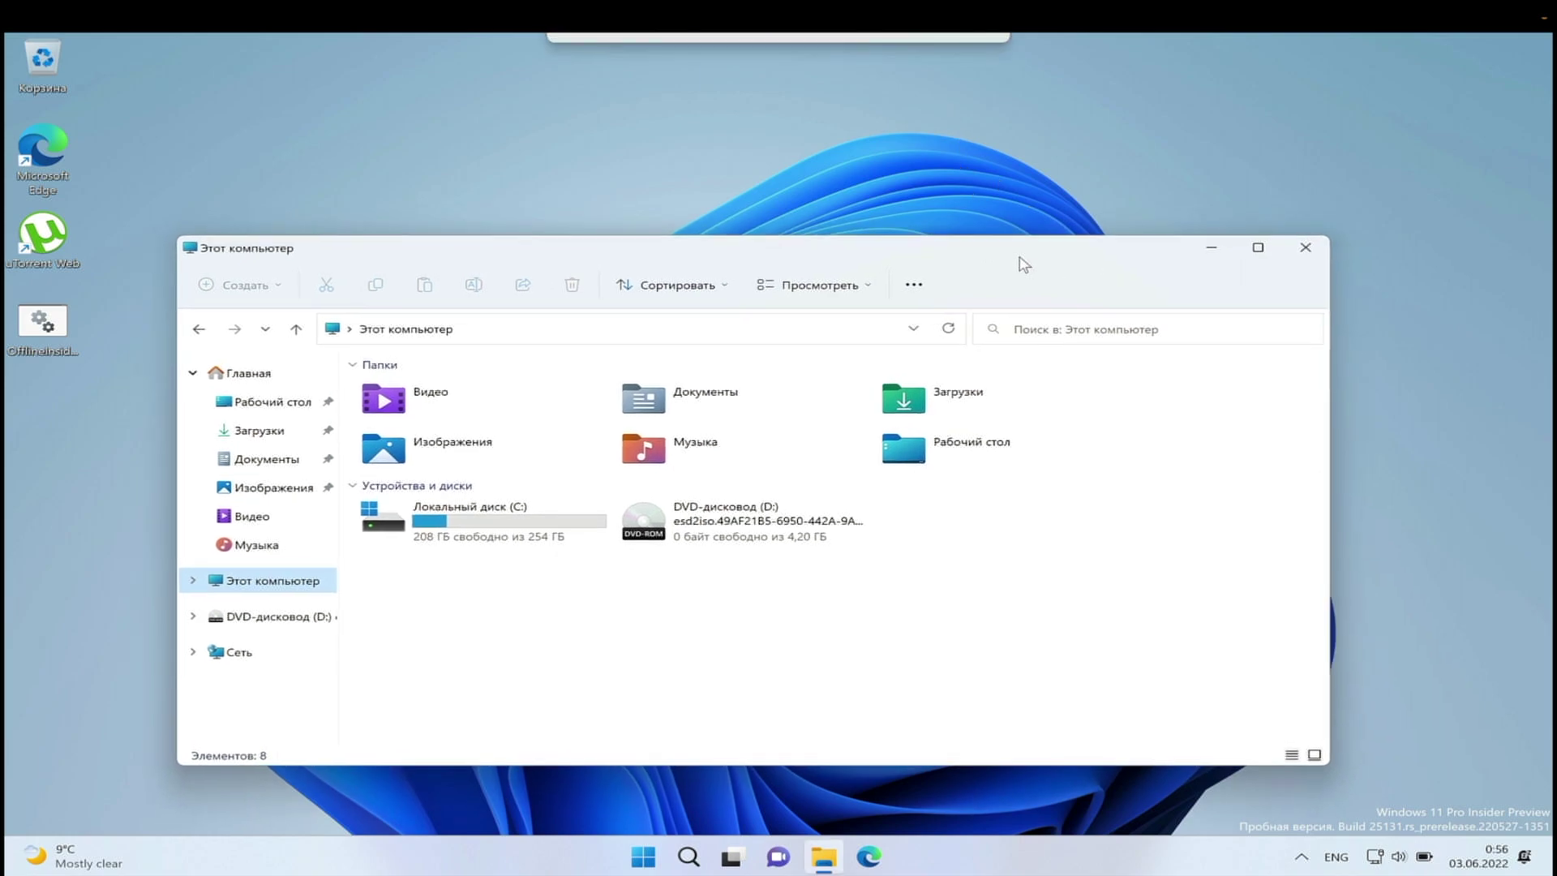
pyautogui.moveTo(1028, 257); pyautogui.dragTo(762, 71)
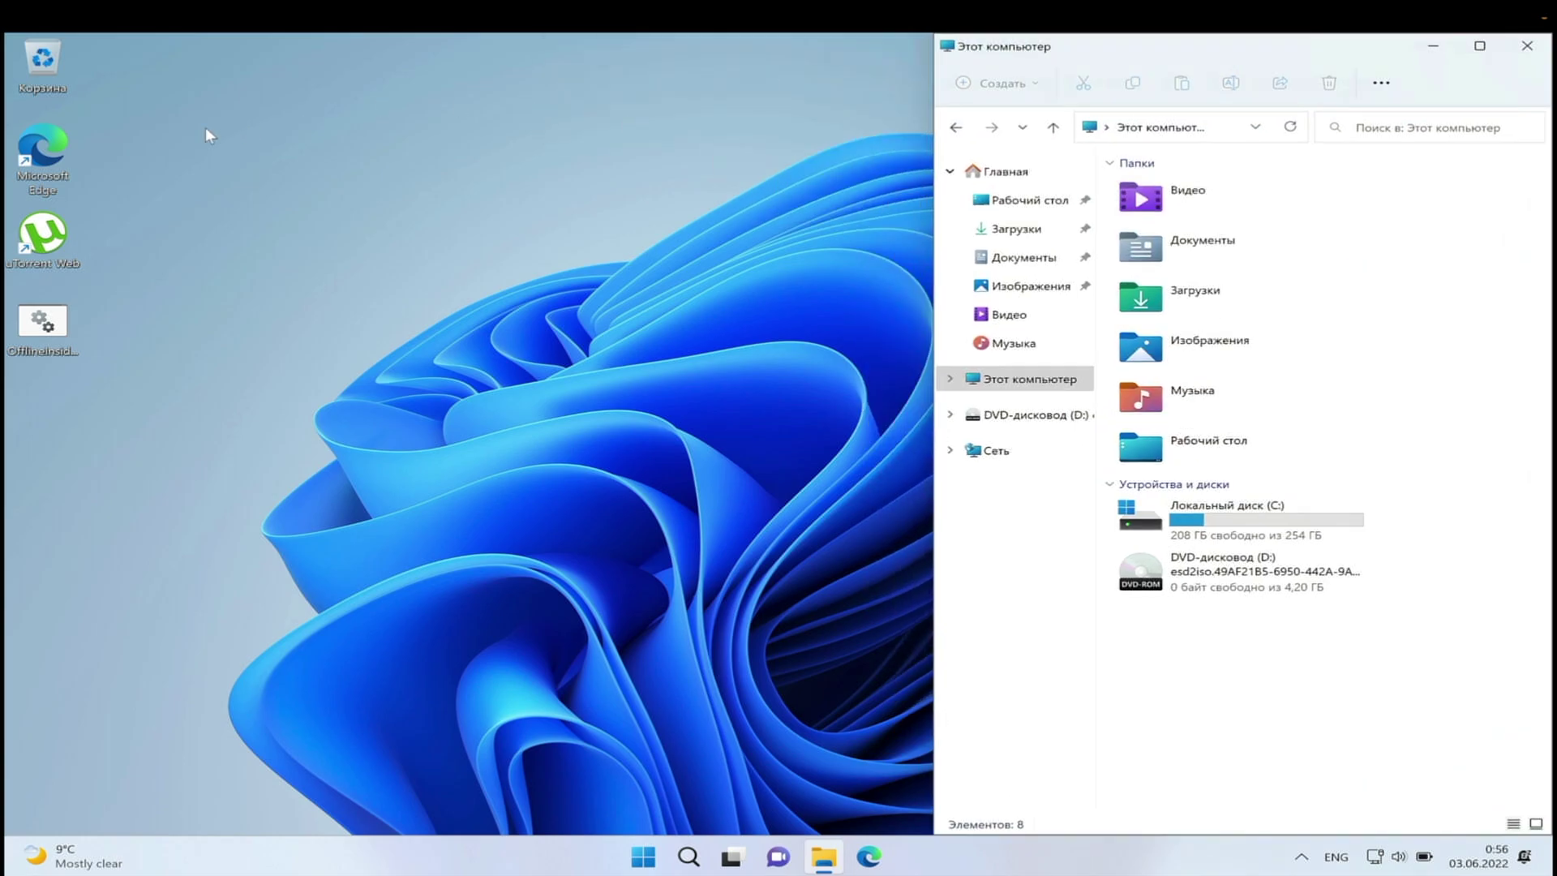
pyautogui.doubleClick(42, 145)
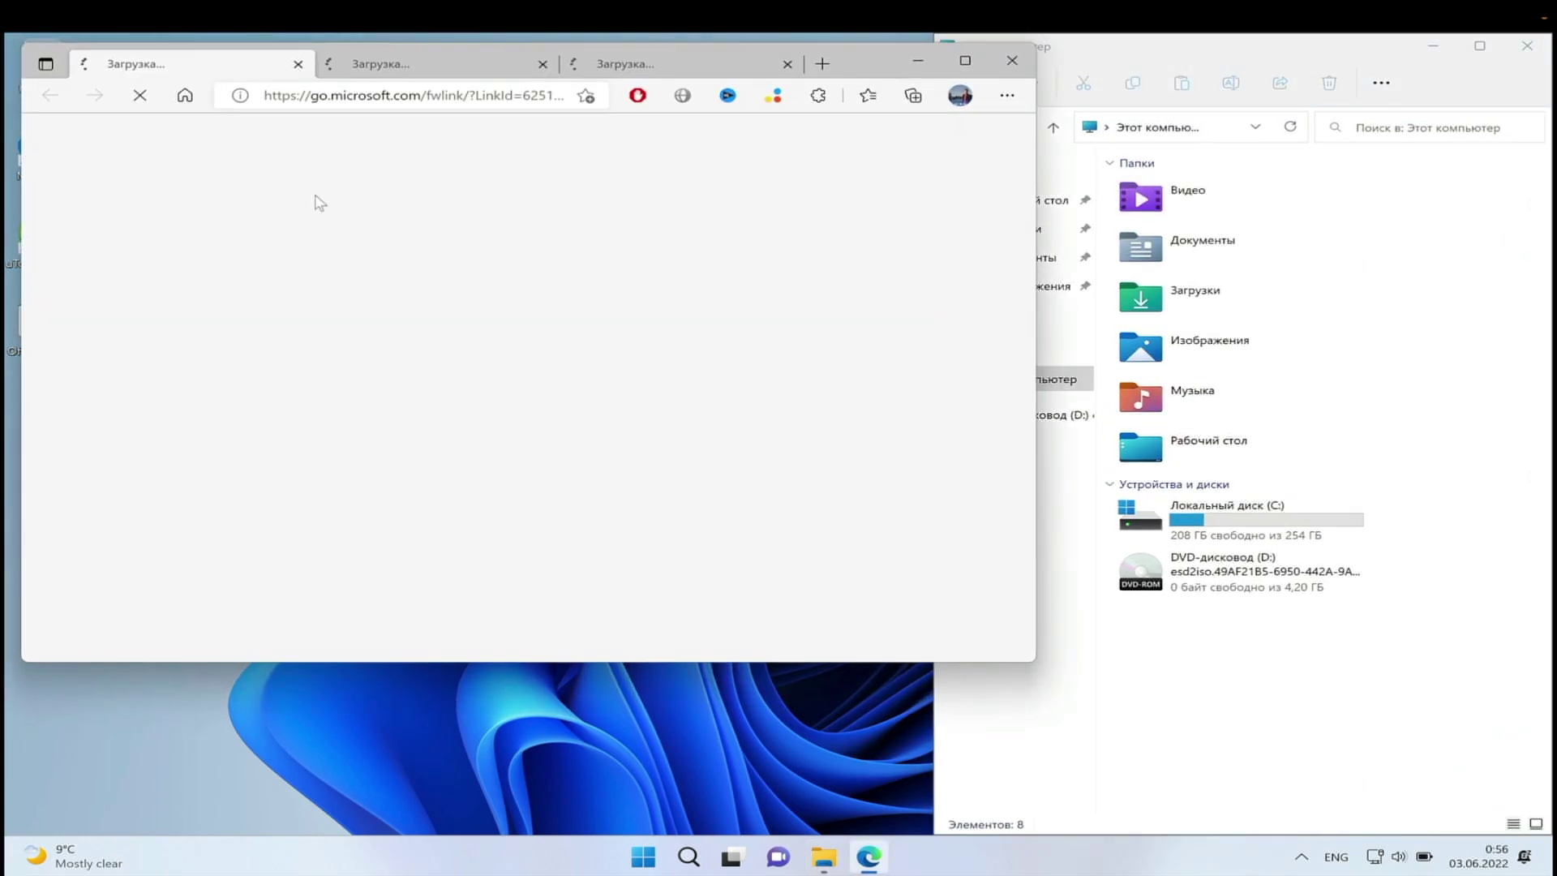
pyautogui.moveTo(869, 65); pyautogui.dragTo(734, 68)
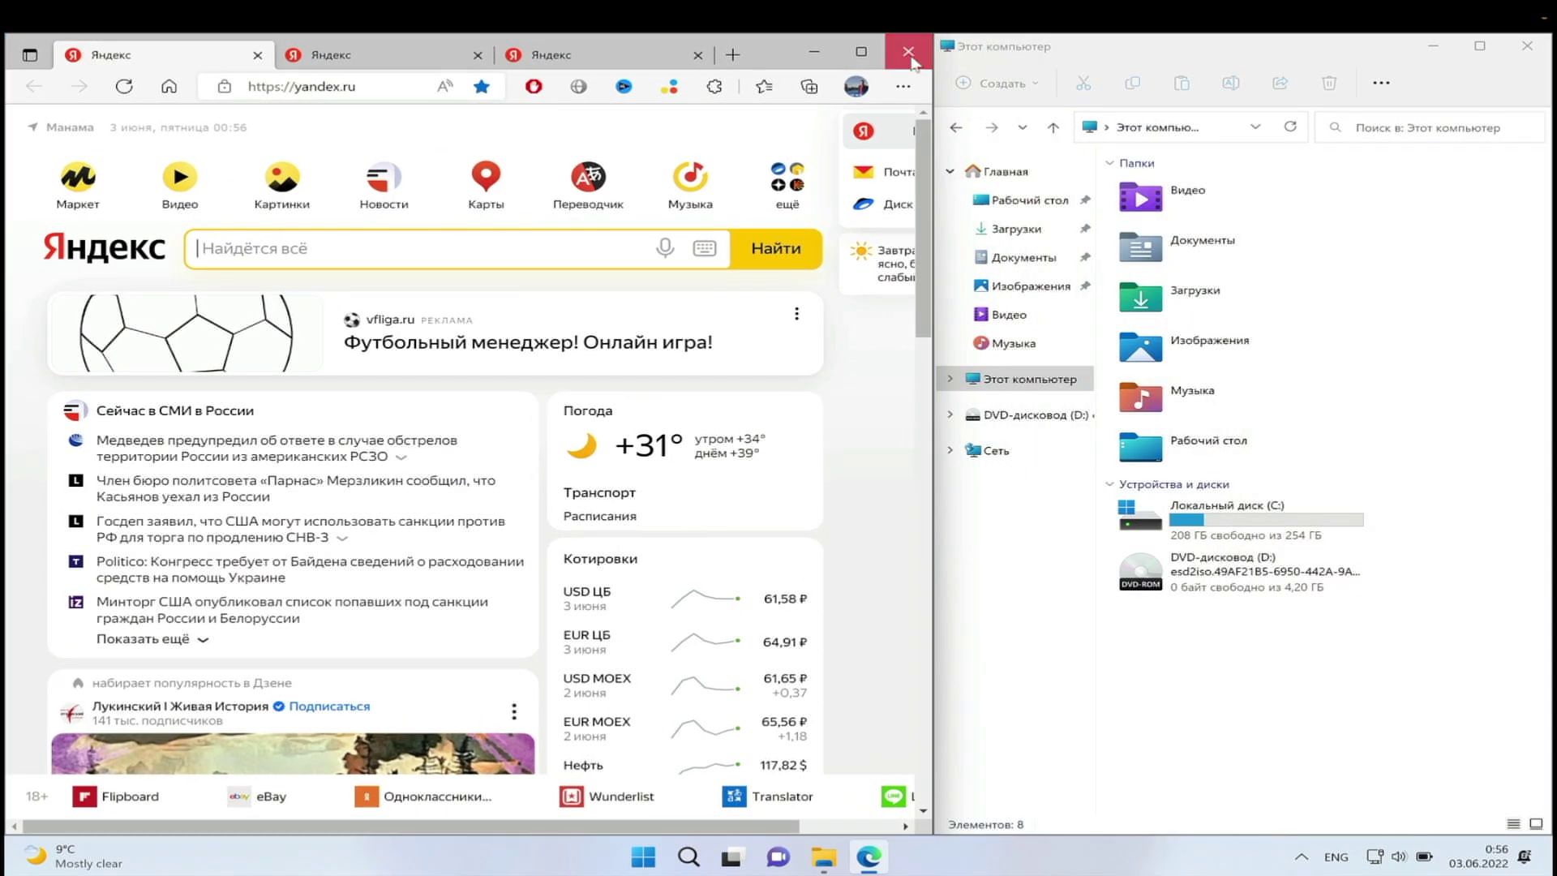
pyautogui.click(908, 51)
# Open the Music folder in the snapped Explorer window and the Recycle Bin in a separate window.
pyautogui.doubleClick(1184, 405)
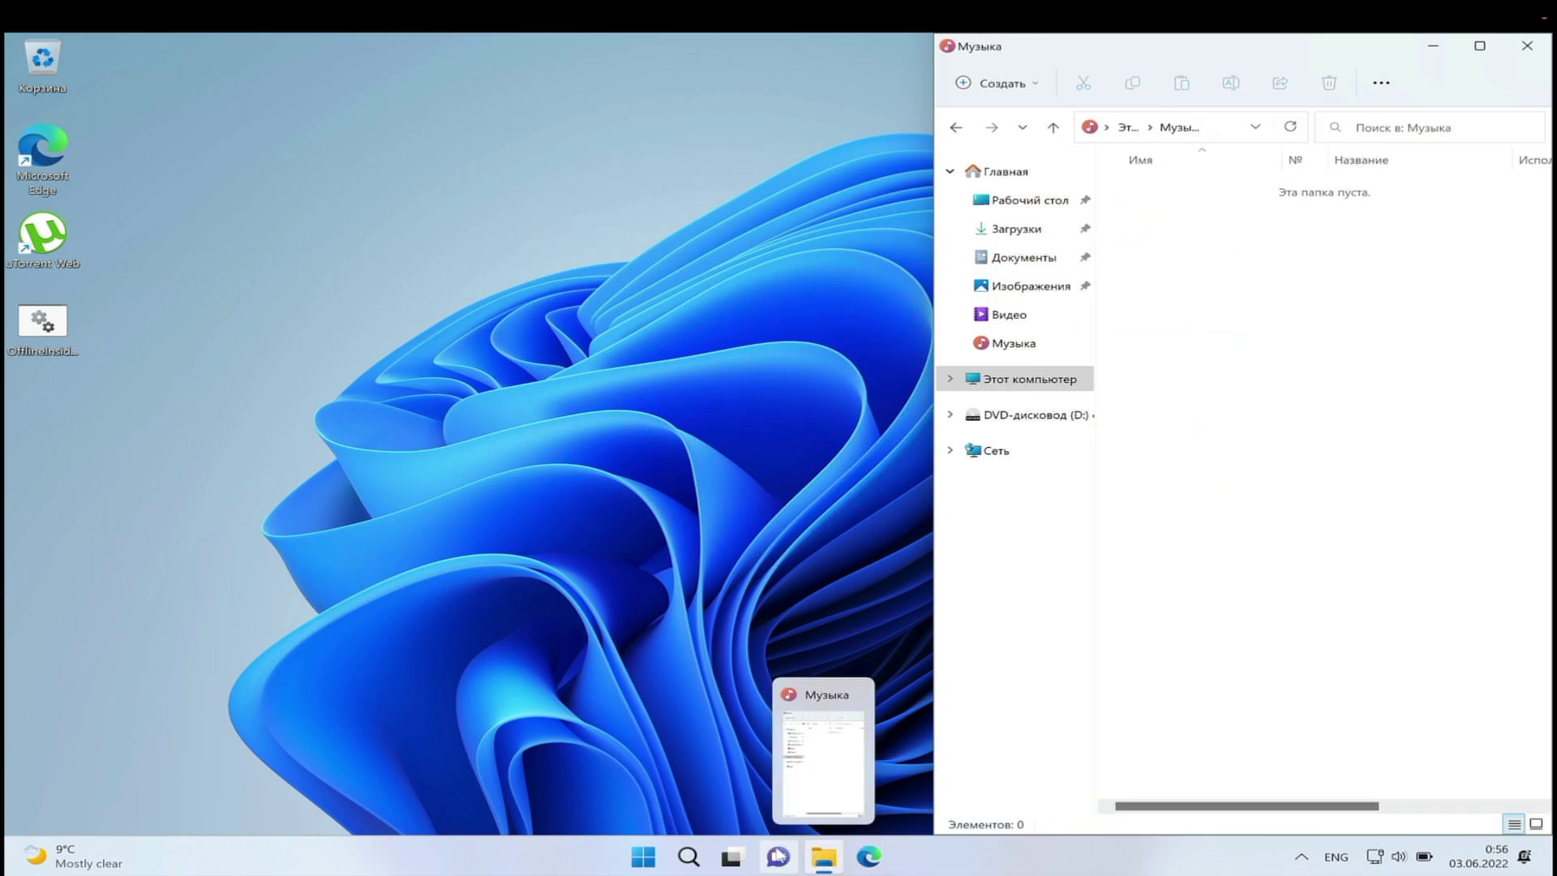
pyautogui.moveTo(747, 859)
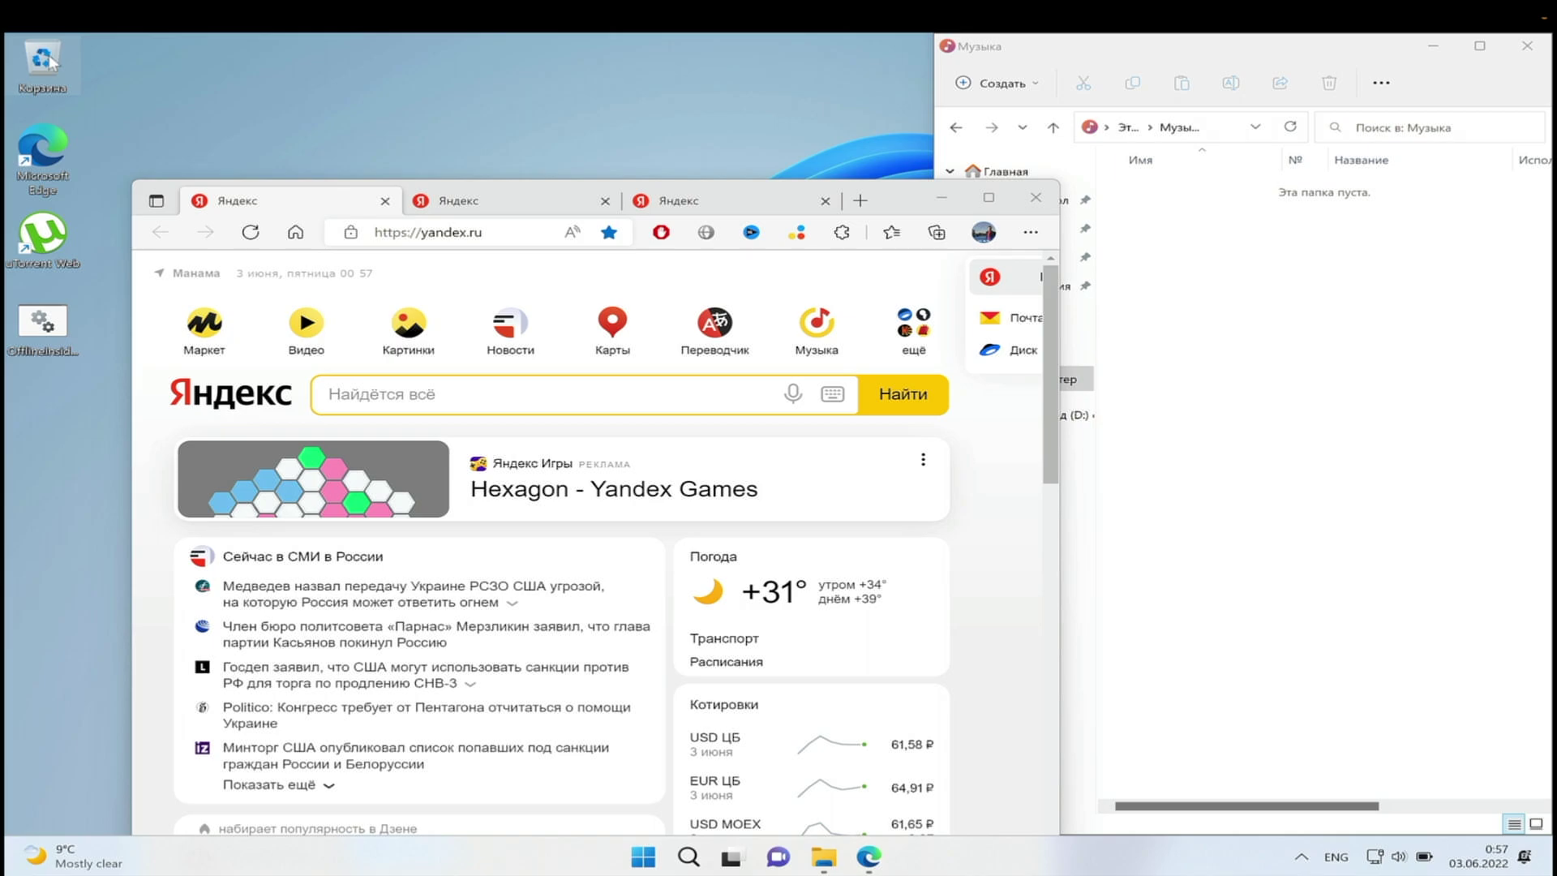
pyautogui.doubleClick(42, 61)
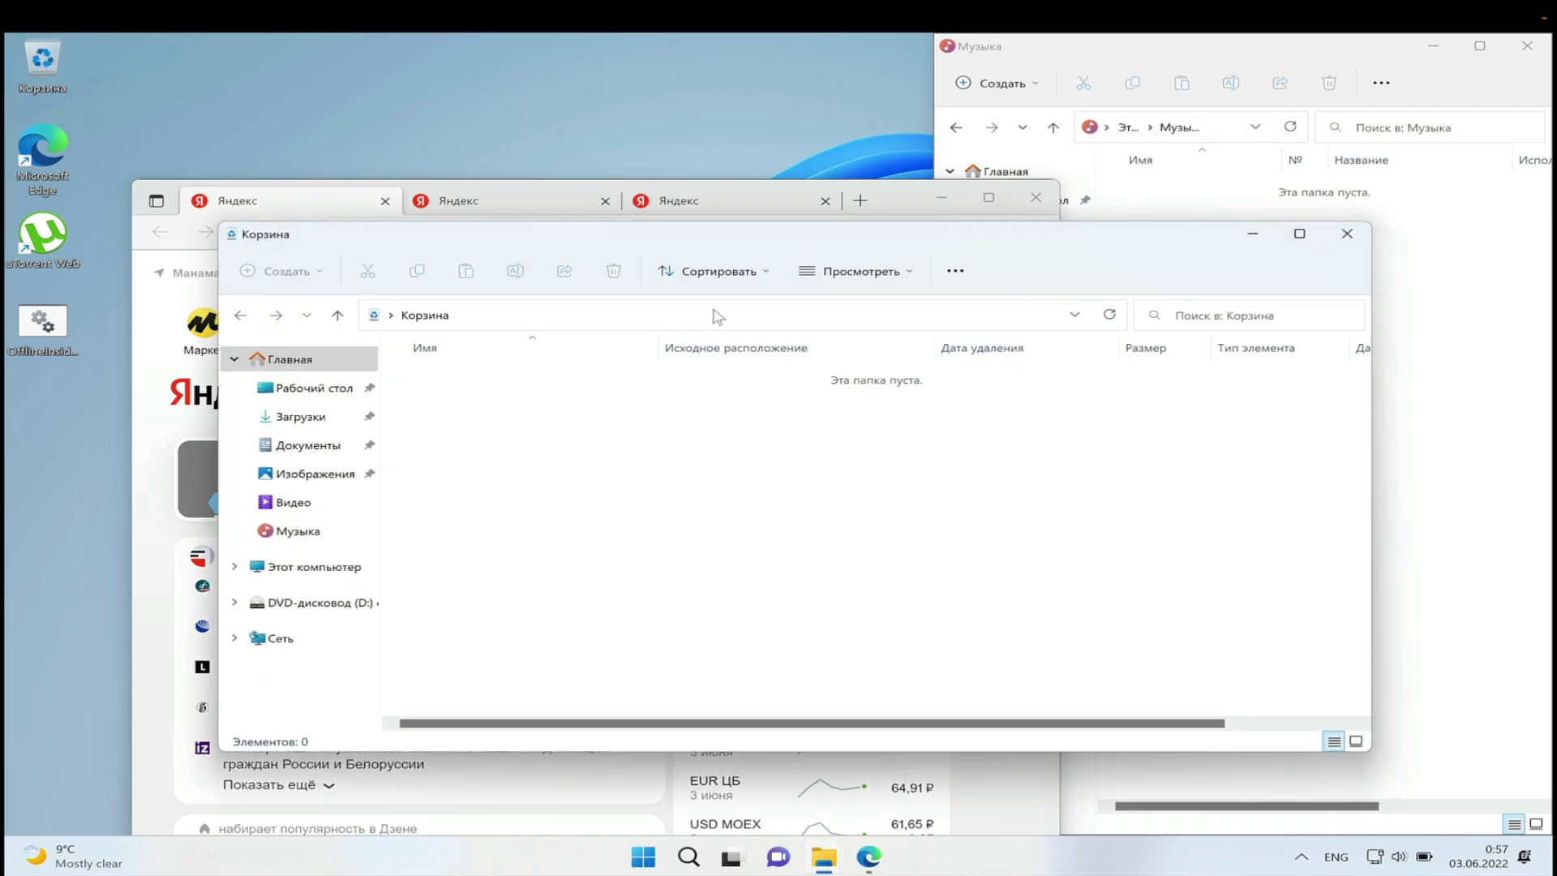
# Snap the Music folder to the upper-right quarter, the Recycle Bin to the left half and Microsoft Edge to the lower-right quarter.
pyautogui.moveTo(1112, 51); pyautogui.dragTo(972, 78)
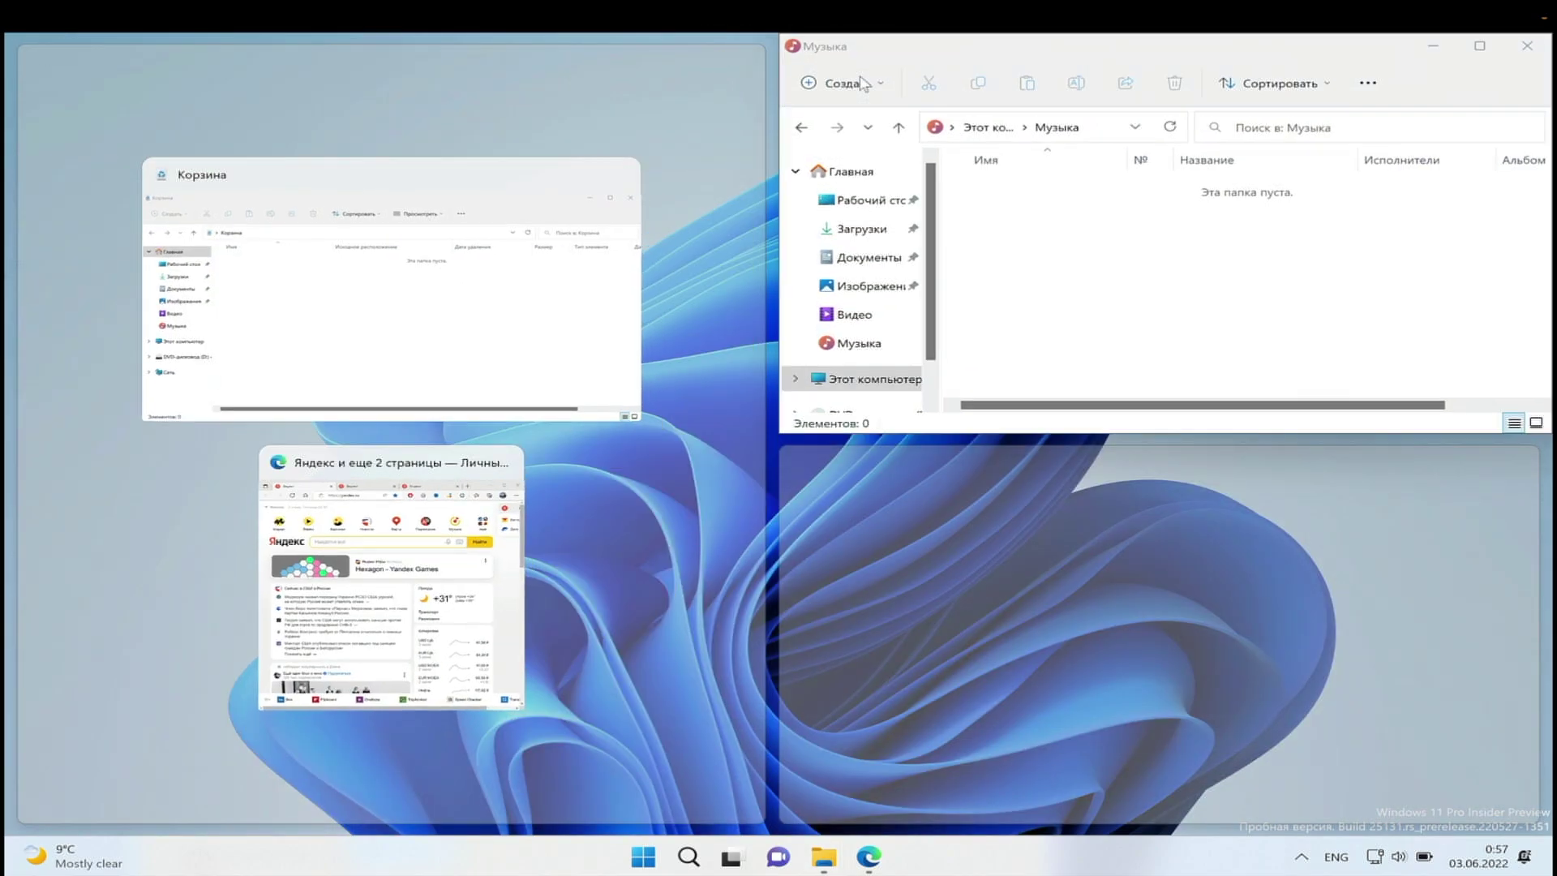
pyautogui.click(499, 189)
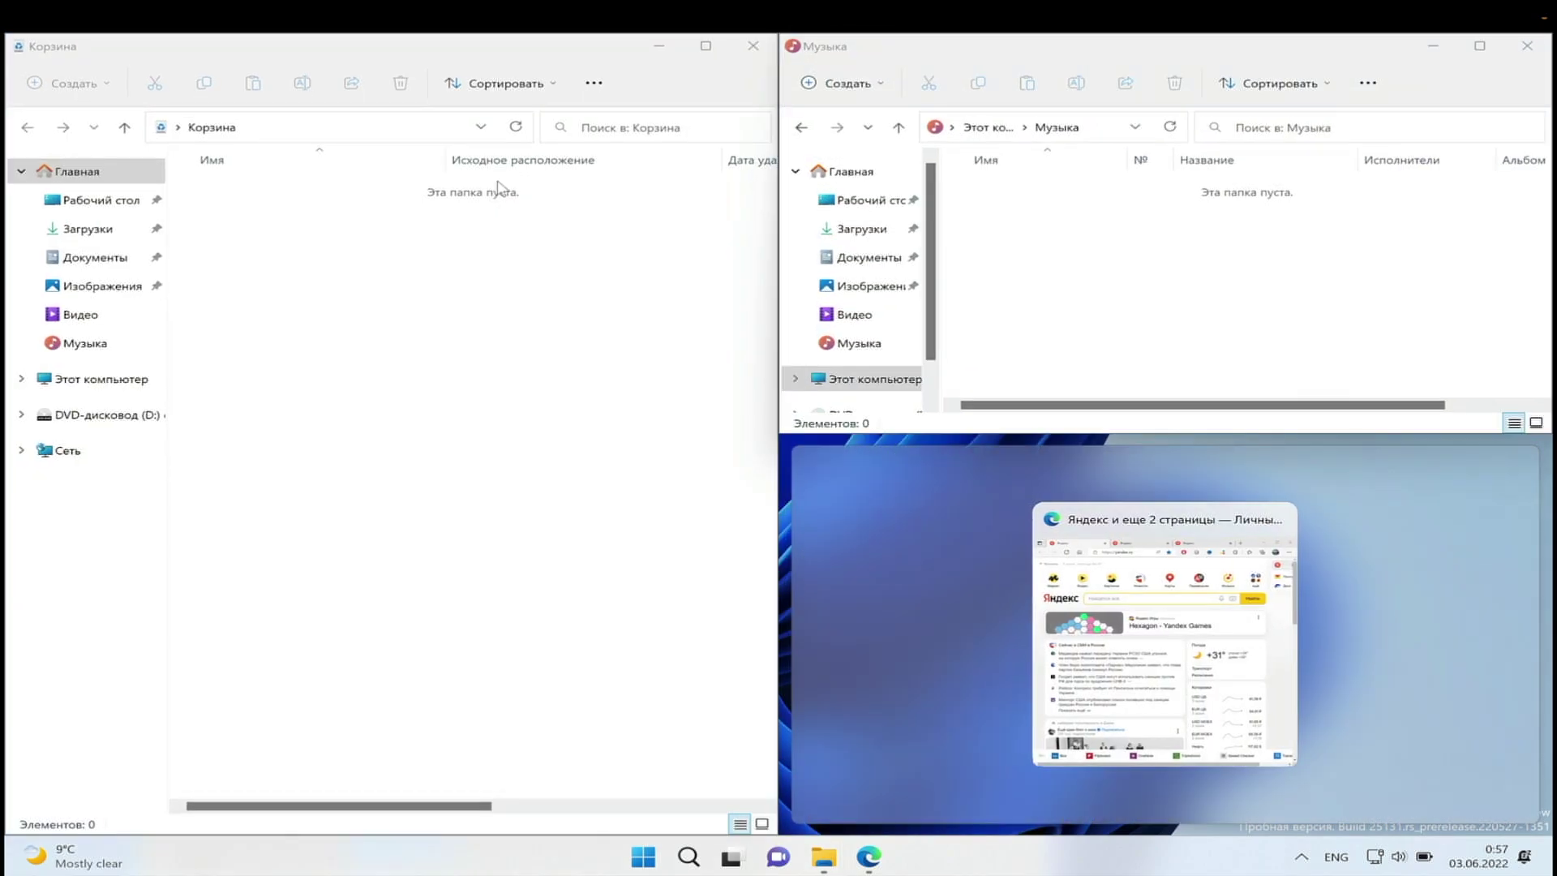
pyautogui.click(1108, 549)
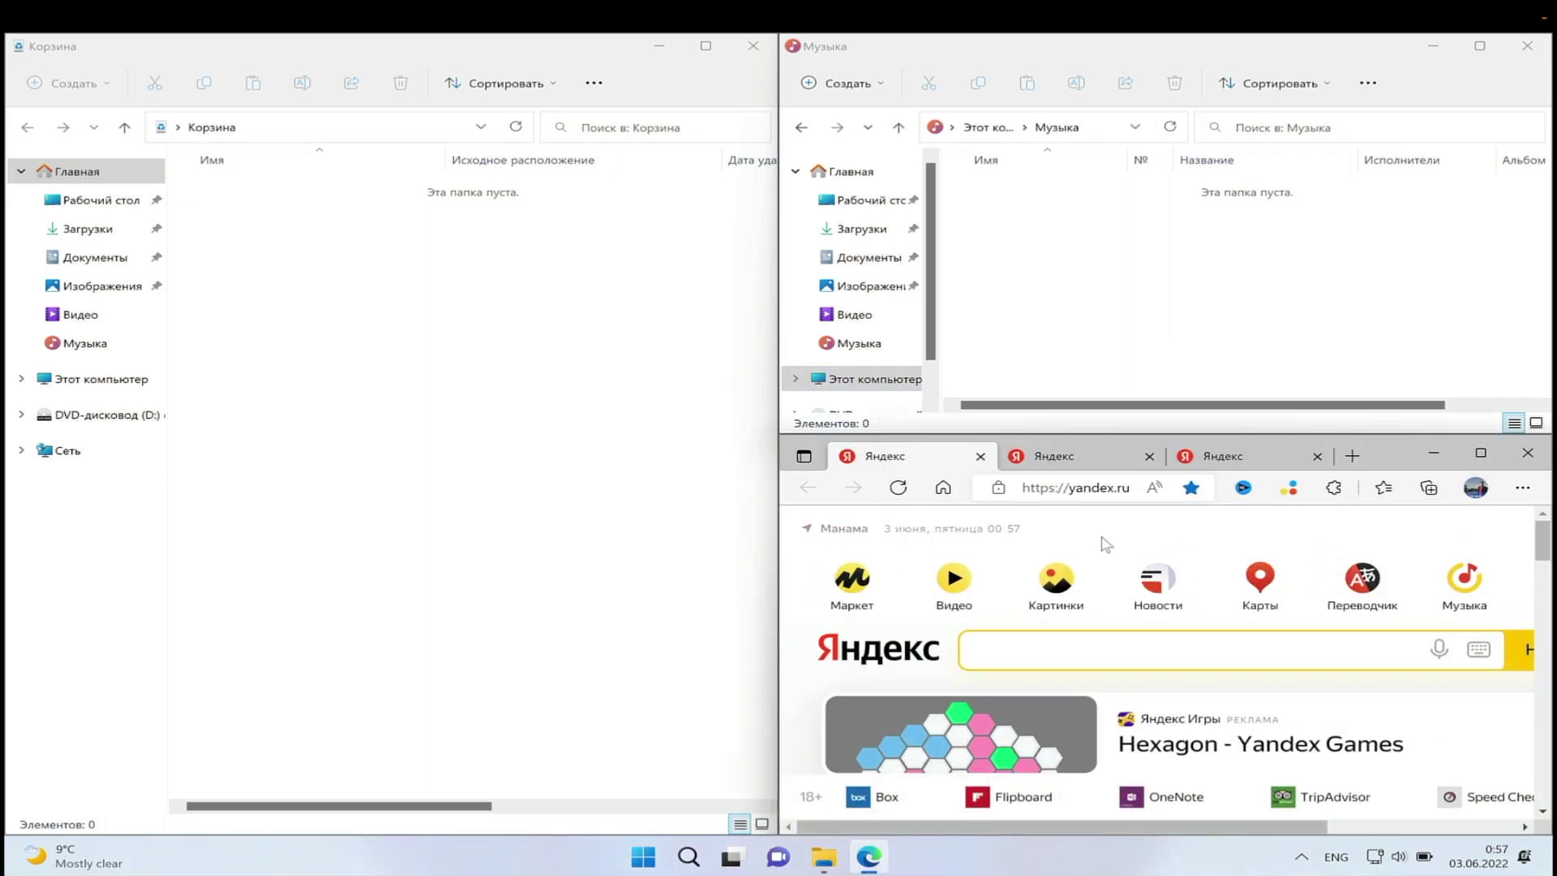
# View the Windows search flyout, the full search window and the Start menu.
pyautogui.moveTo(702, 861)
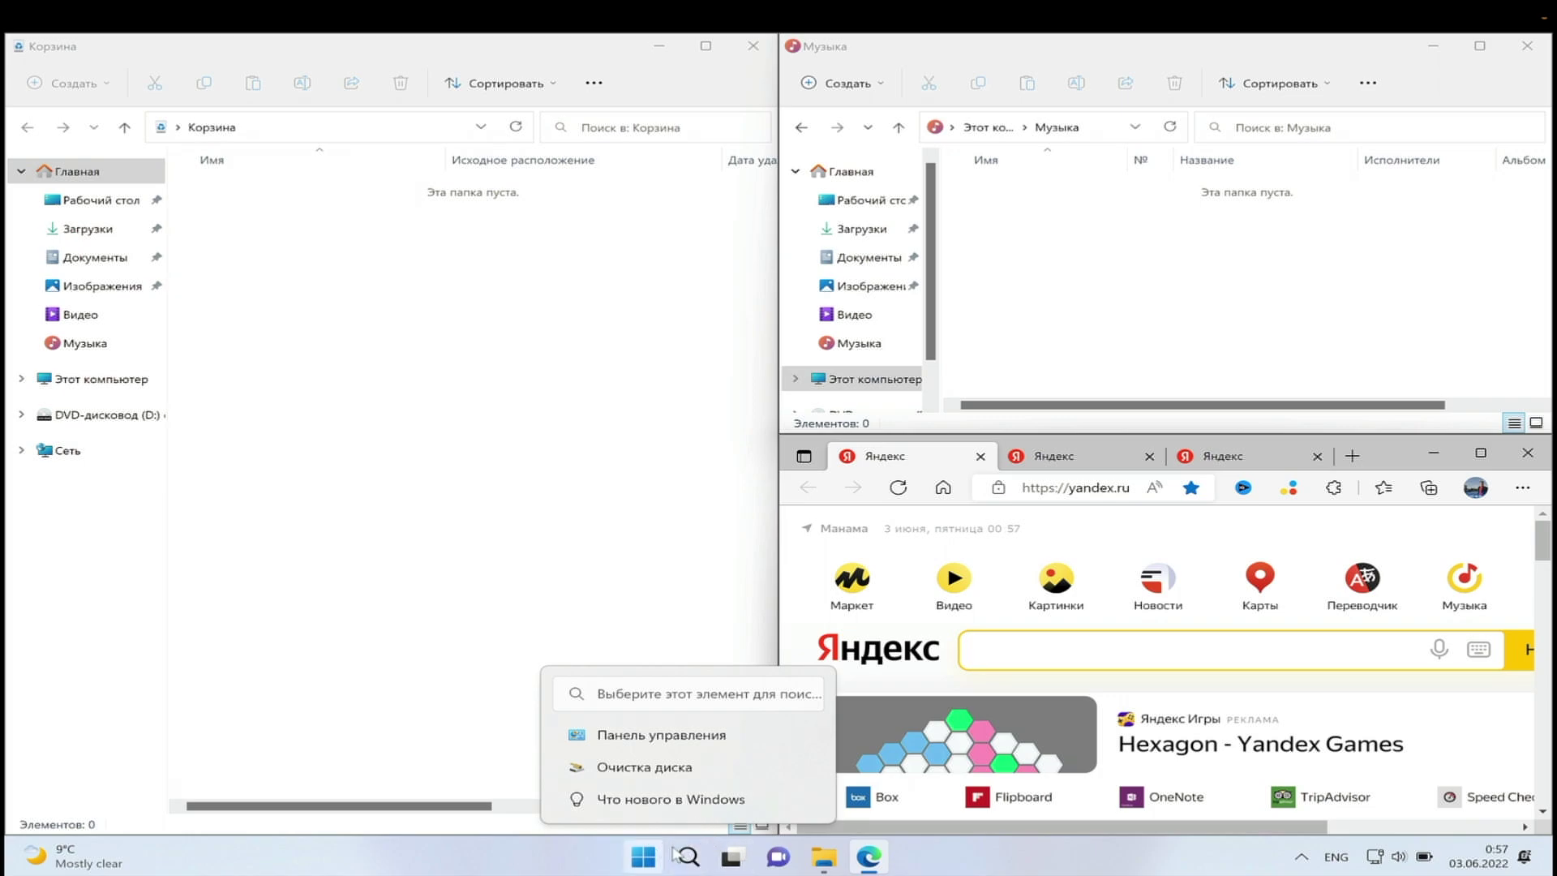
pyautogui.click(727, 691)
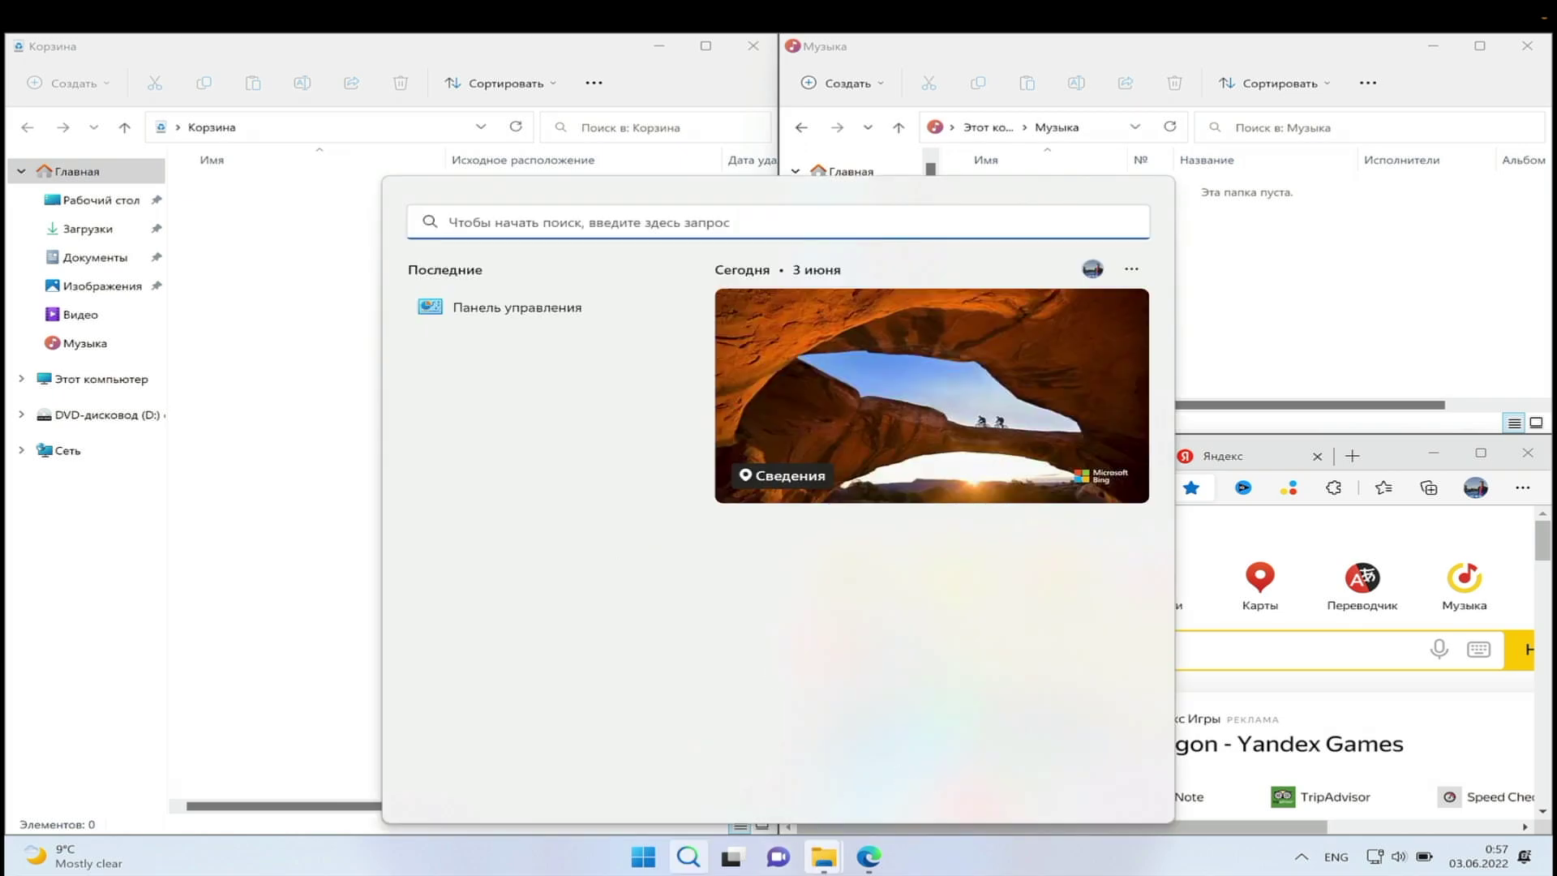
pyautogui.click(700, 859)
pyautogui.click(700, 861)
pyautogui.click(643, 856)
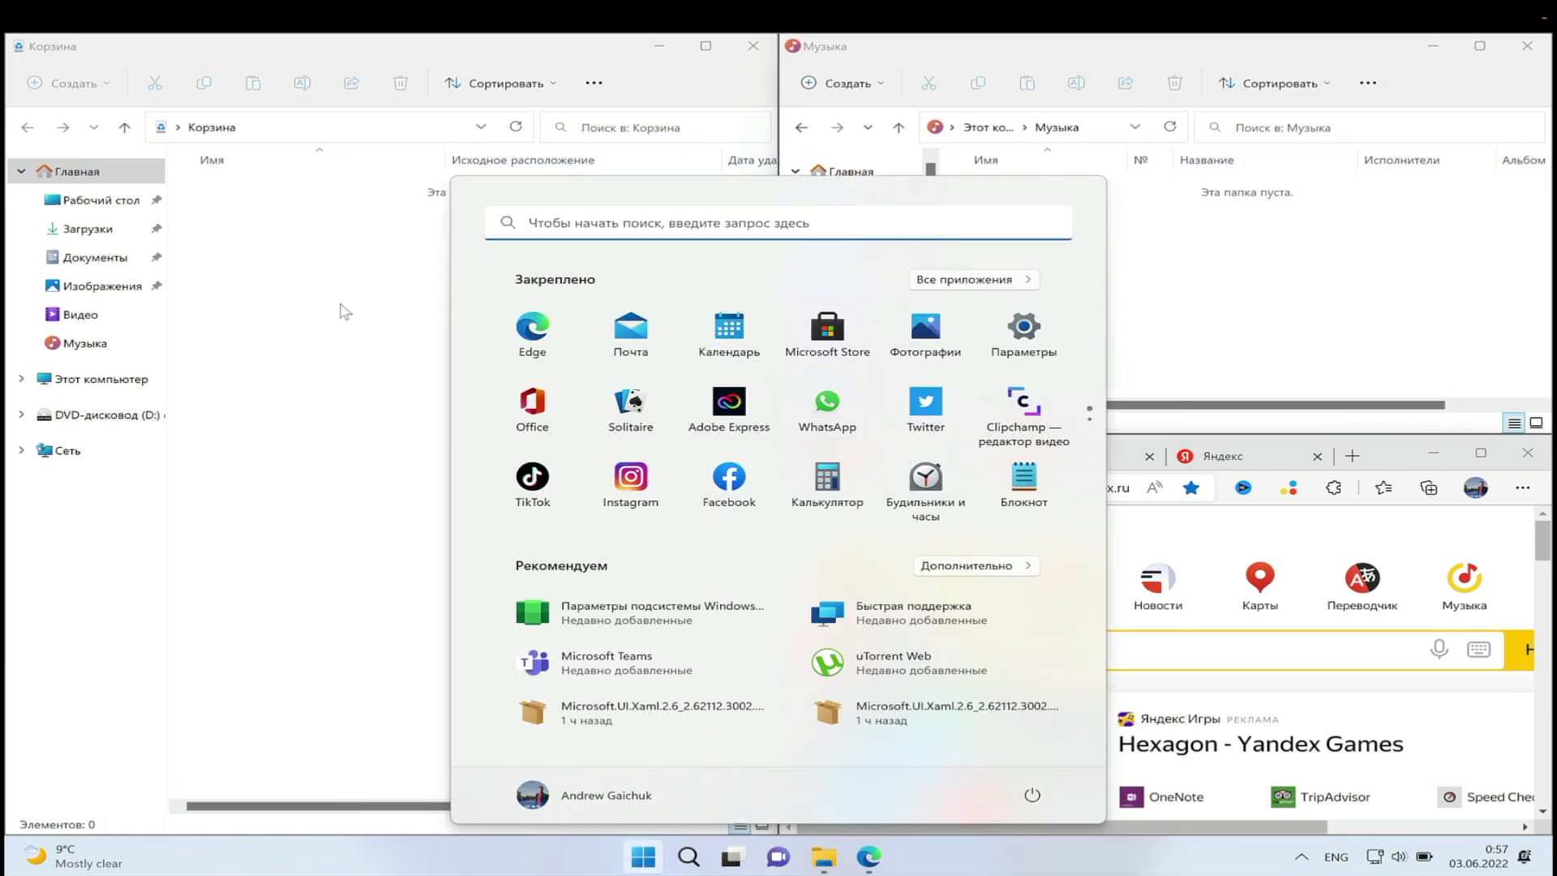
# Close the Recycle Bin, Music folder and Microsoft Edge windows.
pyautogui.click(747, 47)
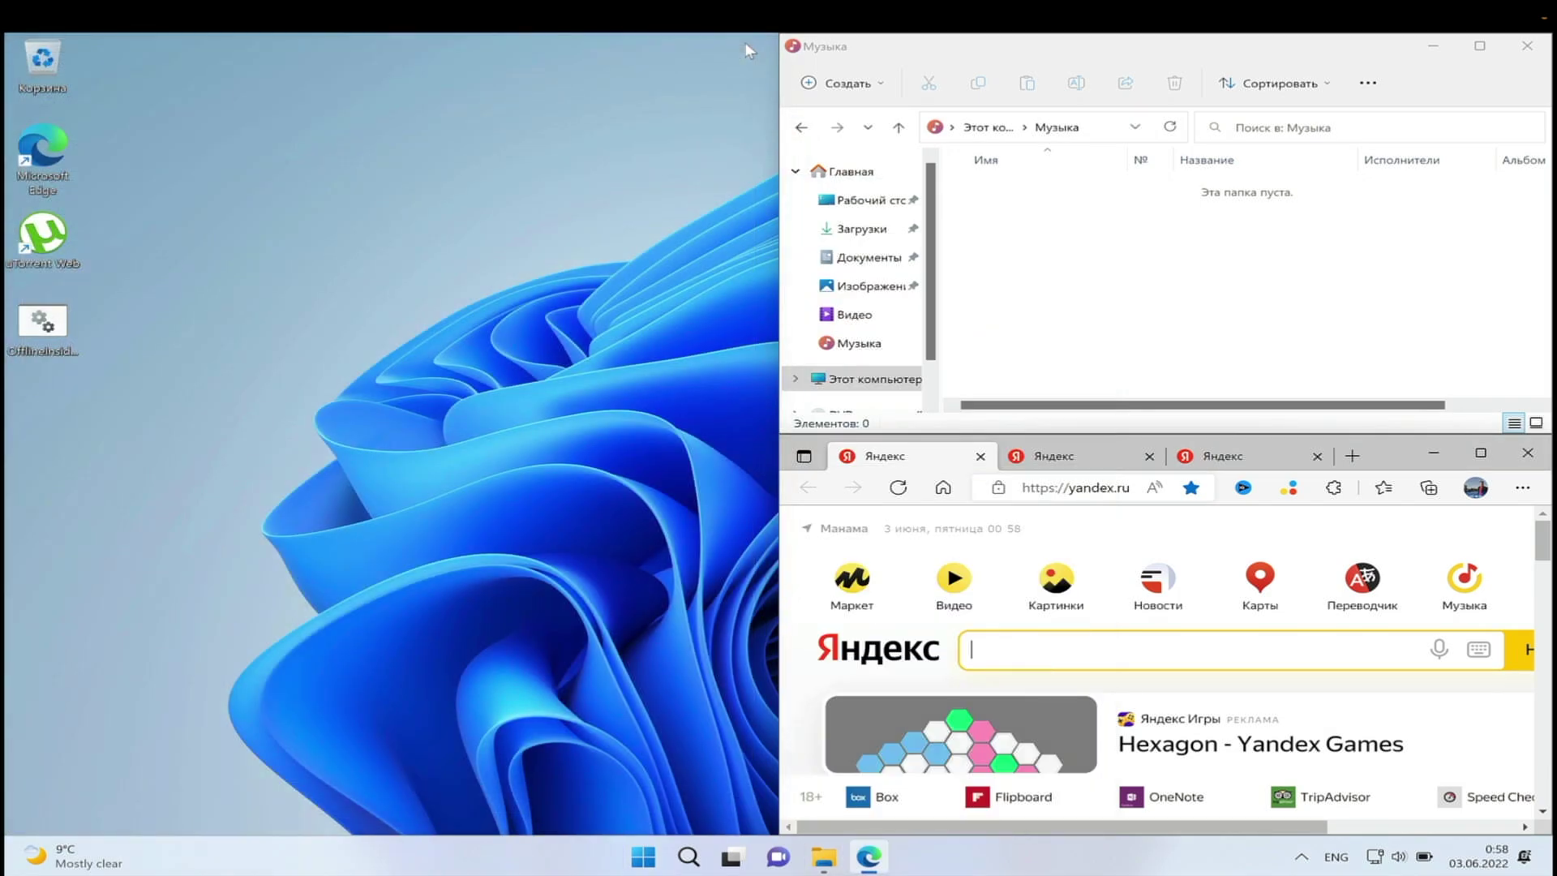
pyautogui.click(1528, 47)
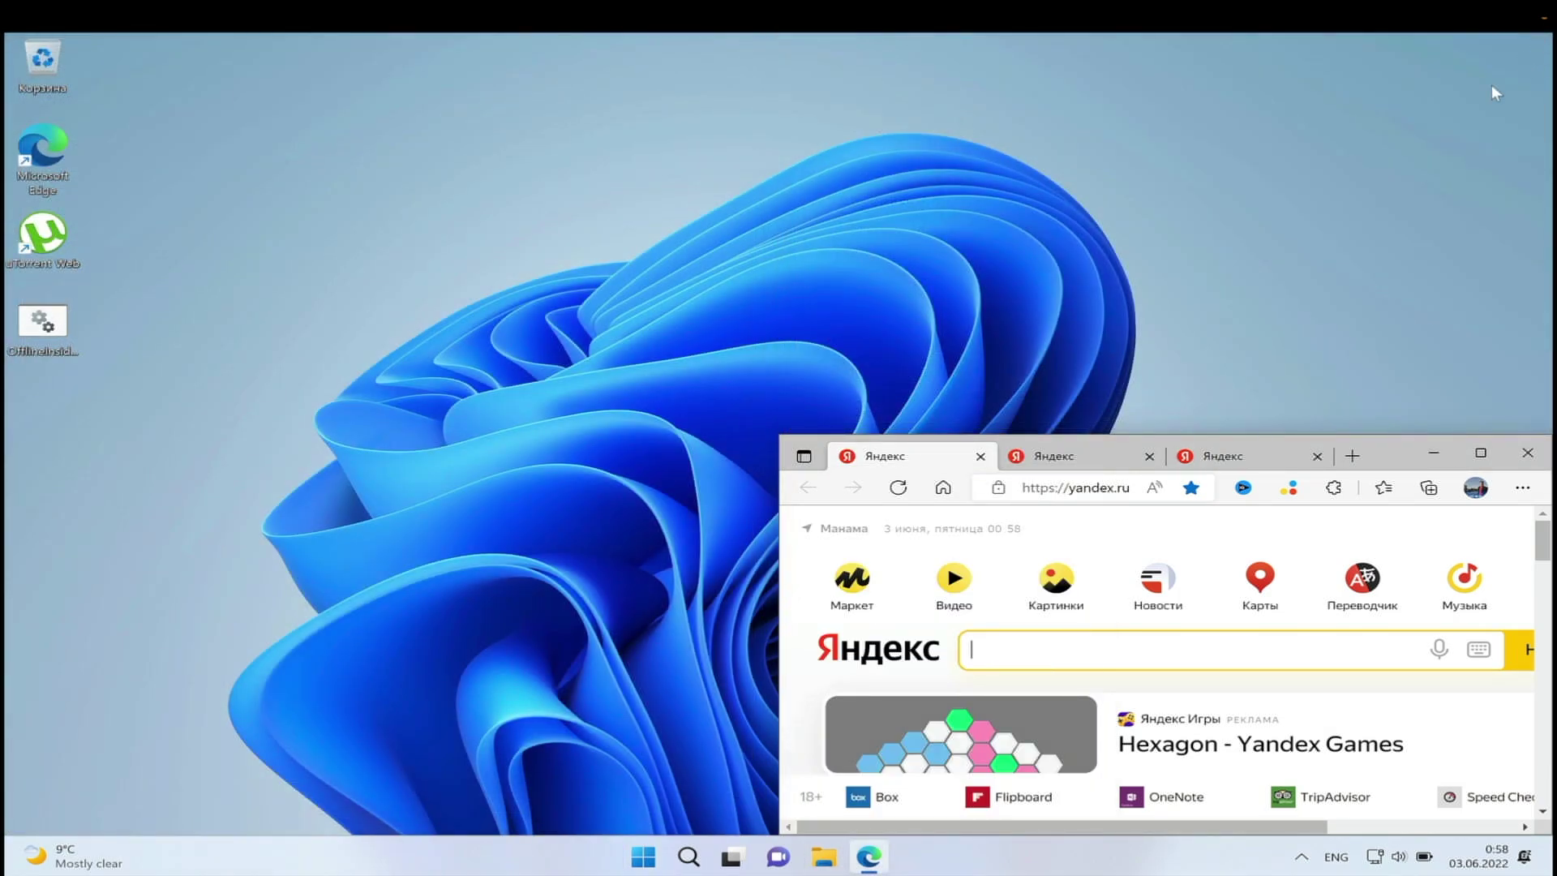
pyautogui.moveTo(1481, 453)
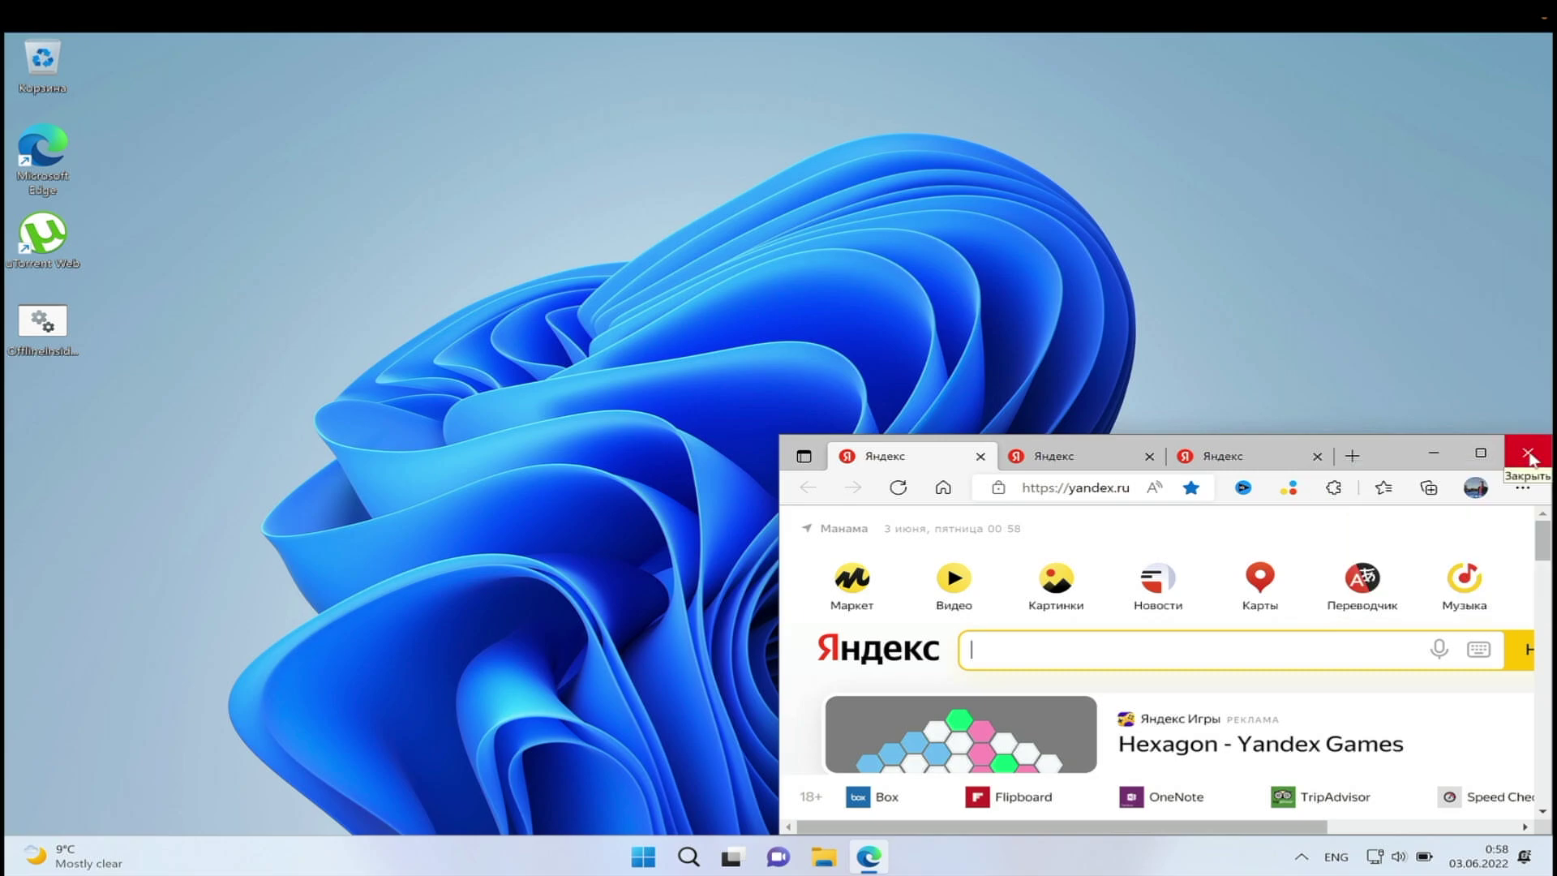
pyautogui.click(1529, 456)
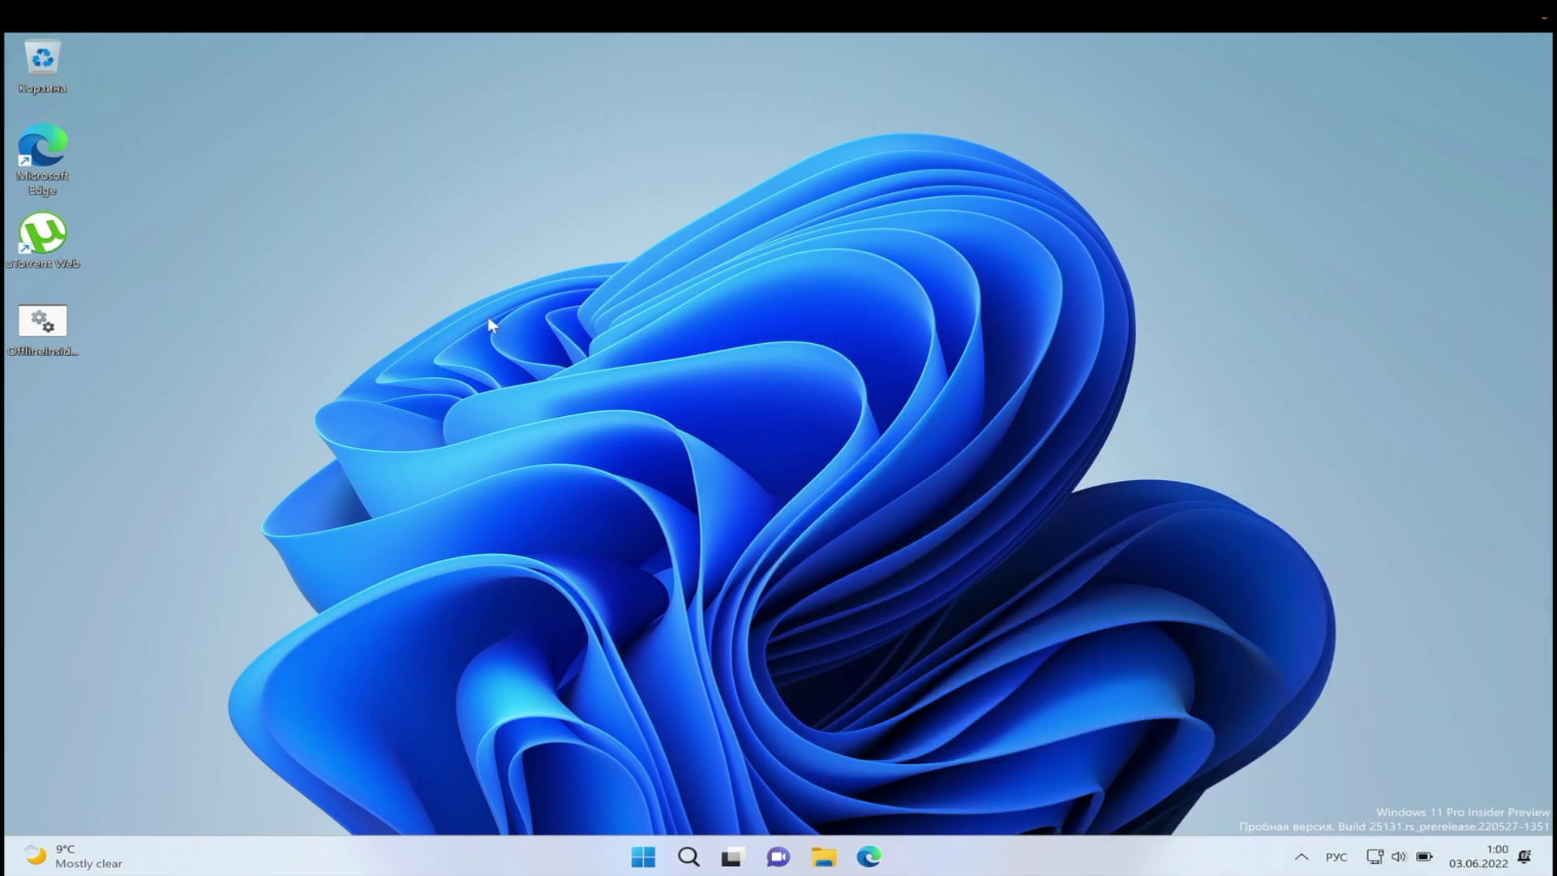
# Open Settings, restore its maximized window to a smaller size, and close it.
pyautogui.press('super+i')
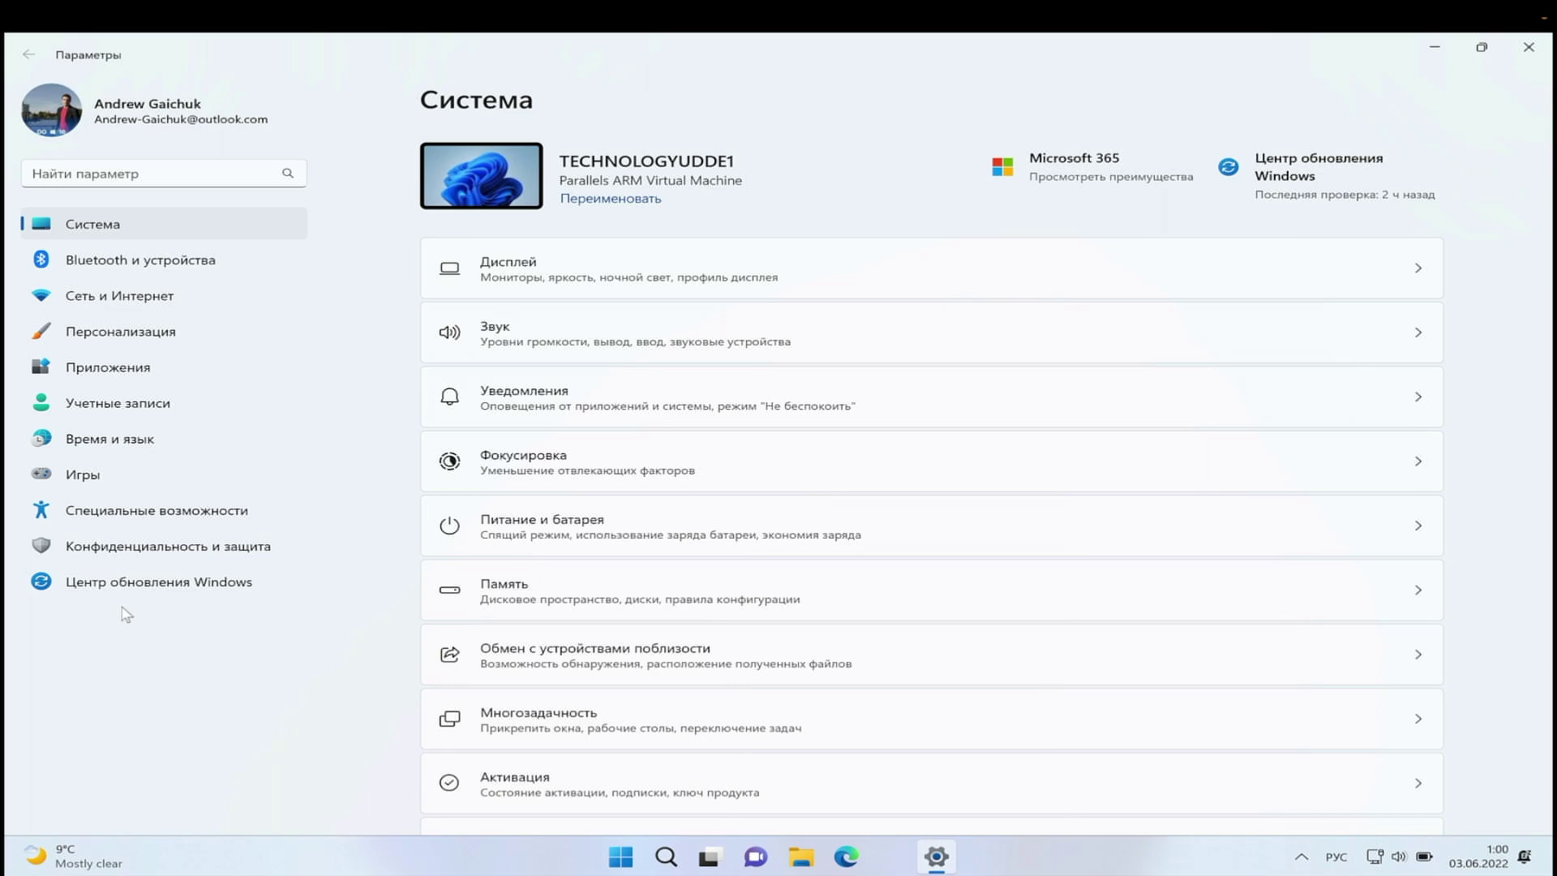
pyautogui.press('super+Down')
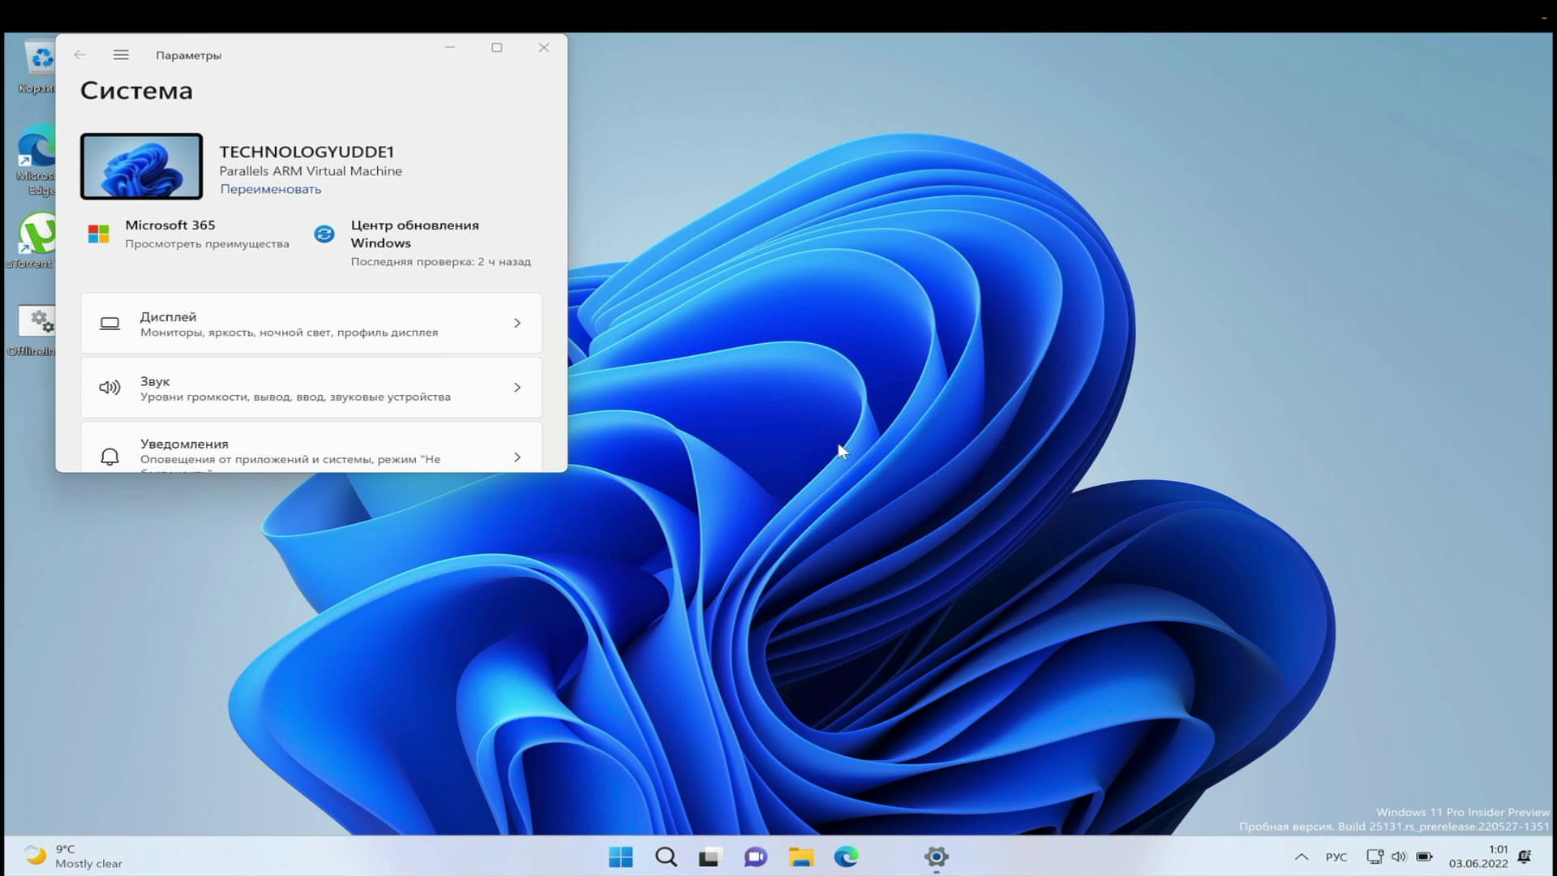
pyautogui.hotkey('alt', 'F4')
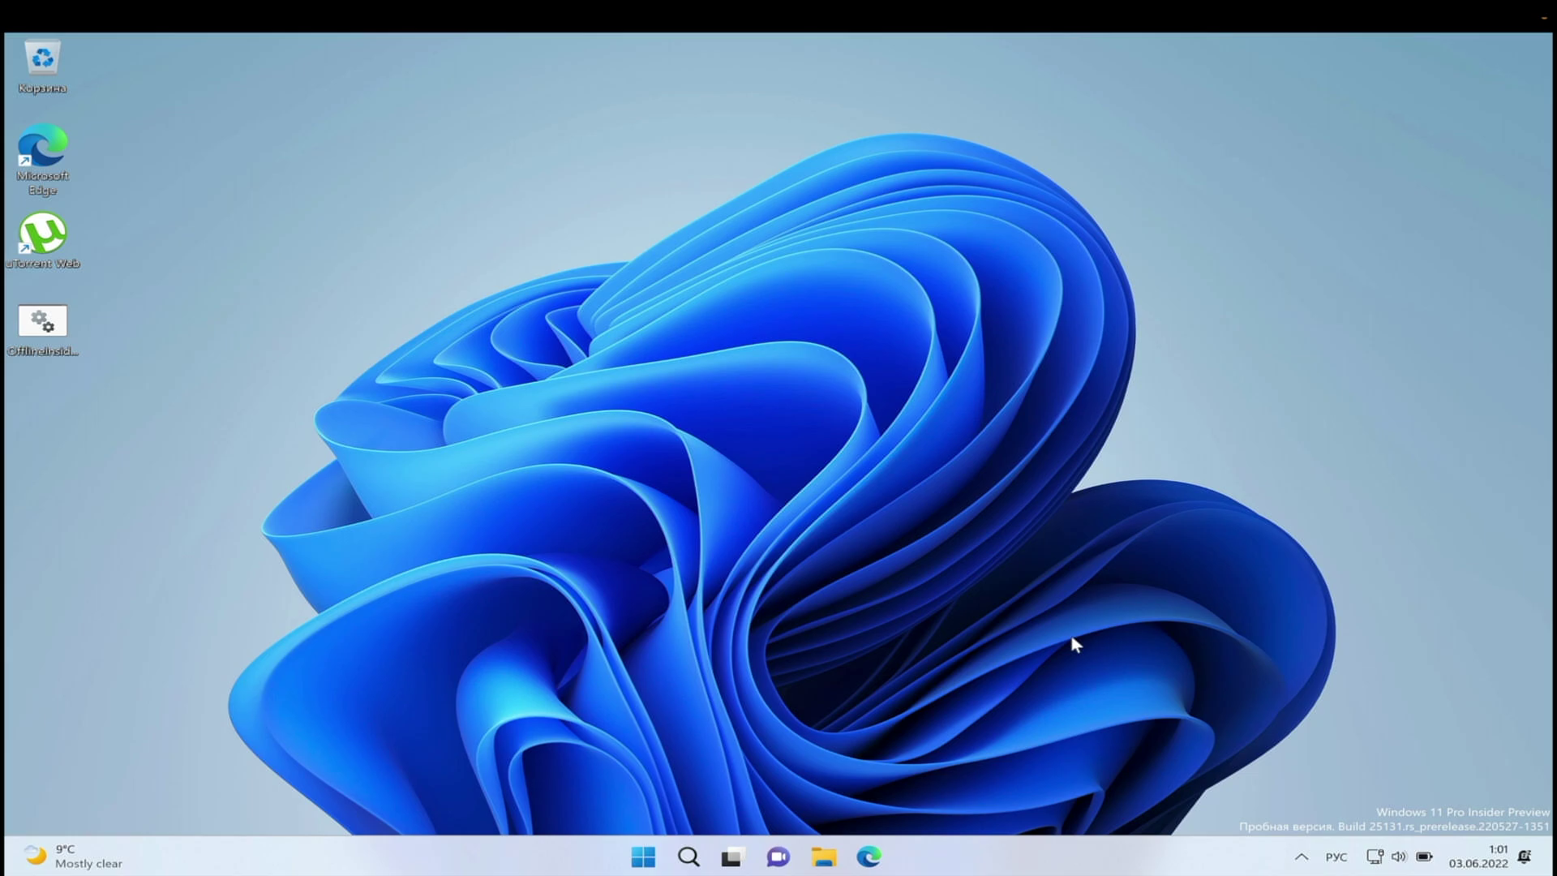